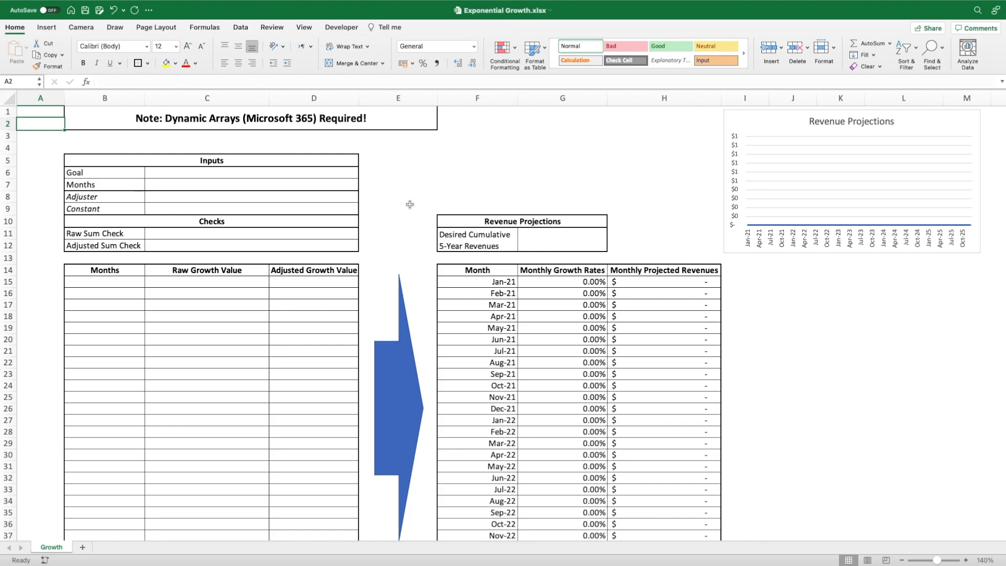
# Enter 60 as the Months input and 300000000 as the desired cumulative 5-year revenues.
pyautogui.click(312, 184)
pyautogui.write('60')
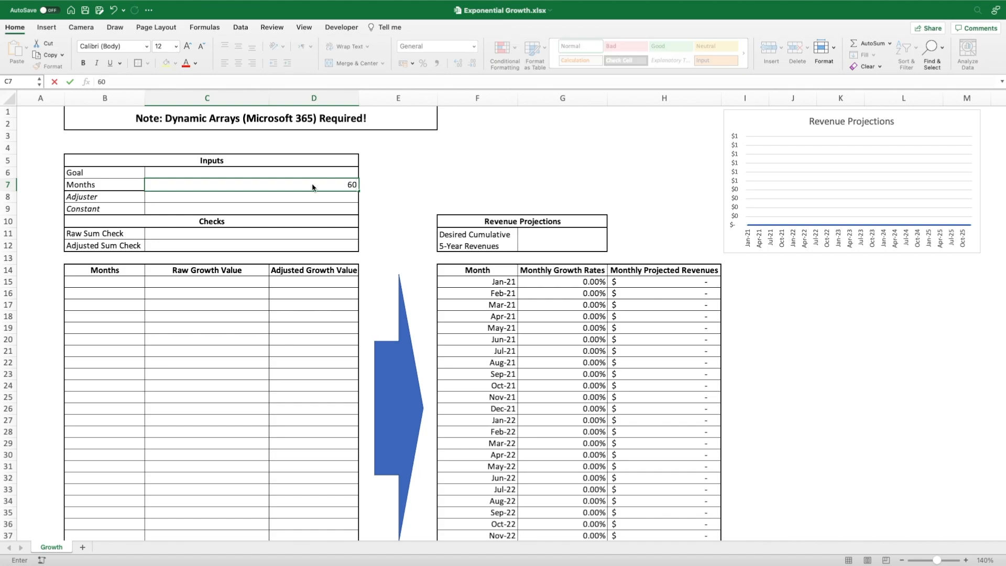
pyautogui.press('Return')
pyautogui.click(556, 243)
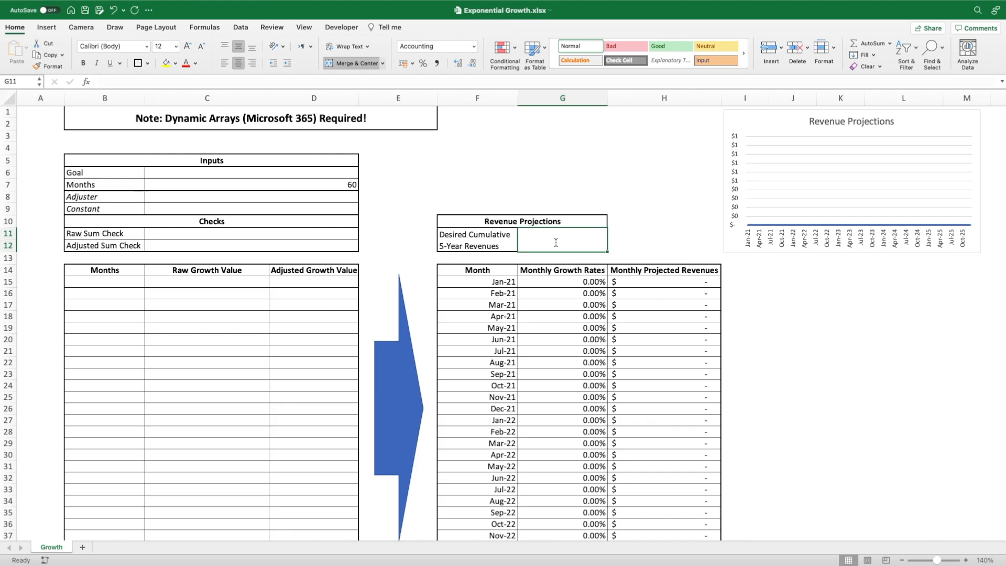
pyautogui.write('300000000')
pyautogui.press('Return')
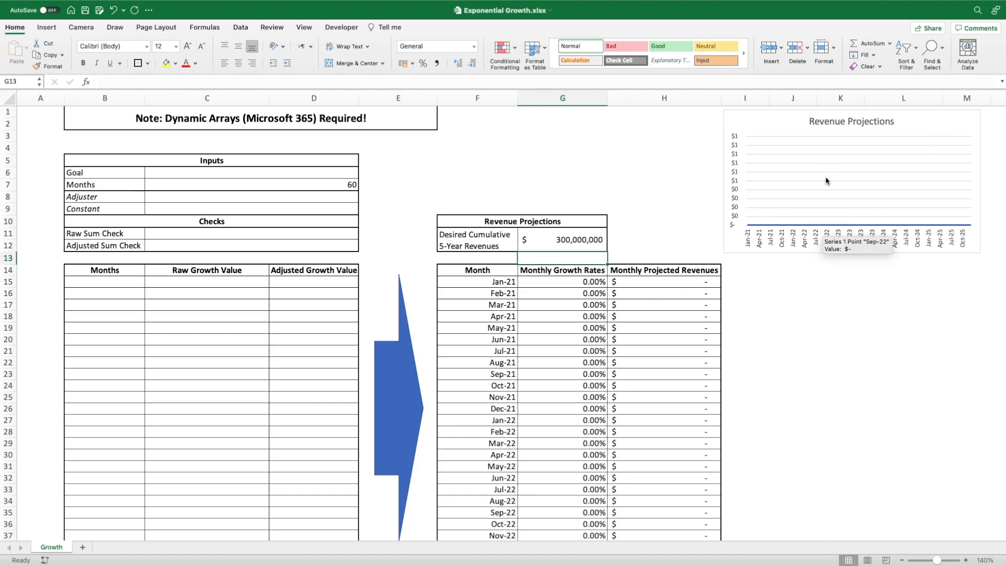
# Set the Goal input to 100%.
pyautogui.click(298, 174)
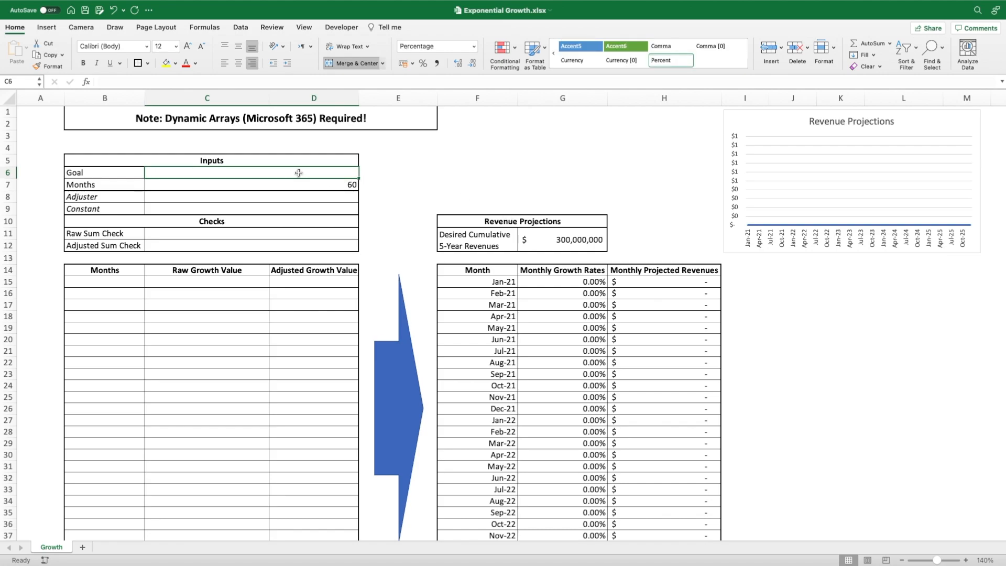
pyautogui.write('1')
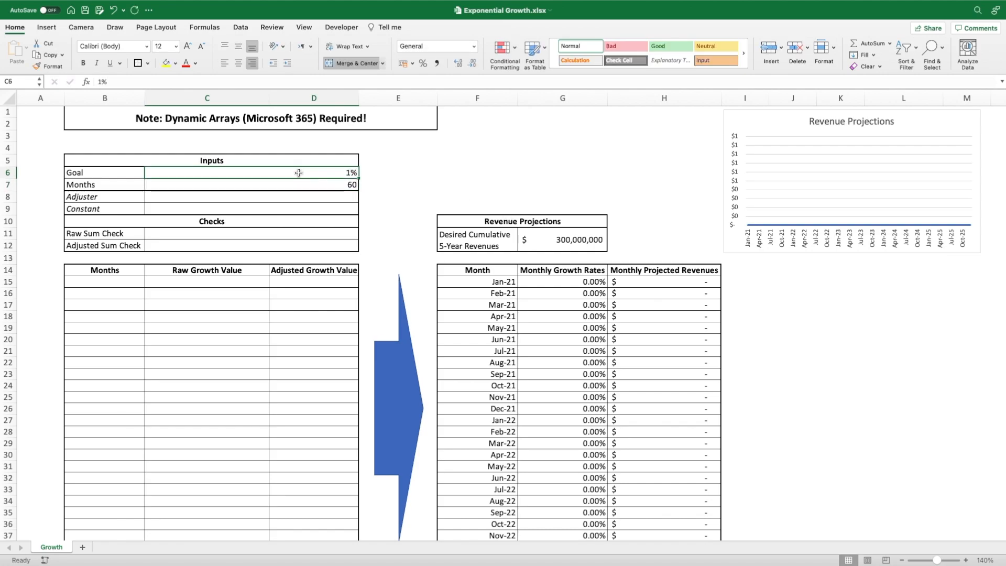
pyautogui.write('00')
pyautogui.press('Return')
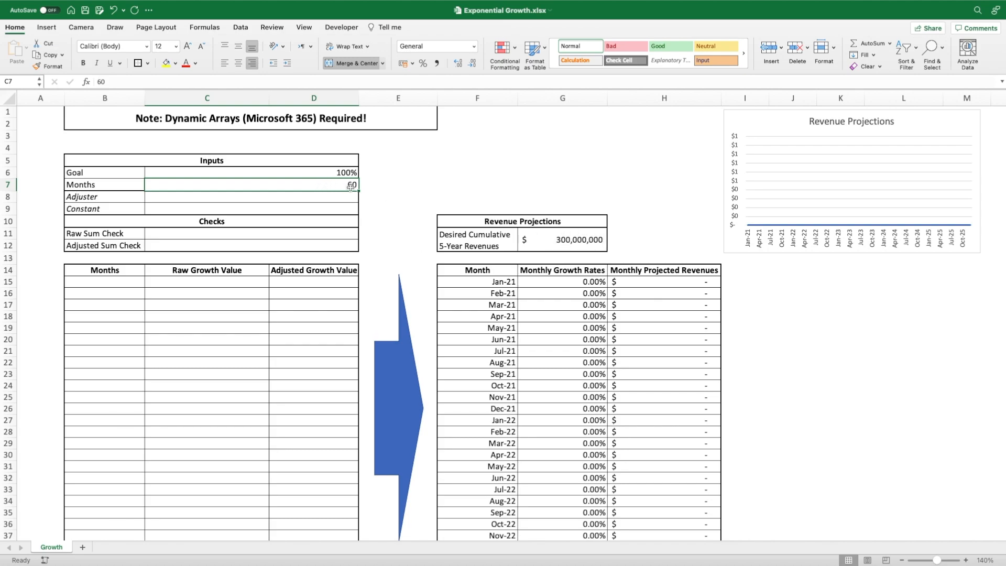
pyautogui.press('Return')
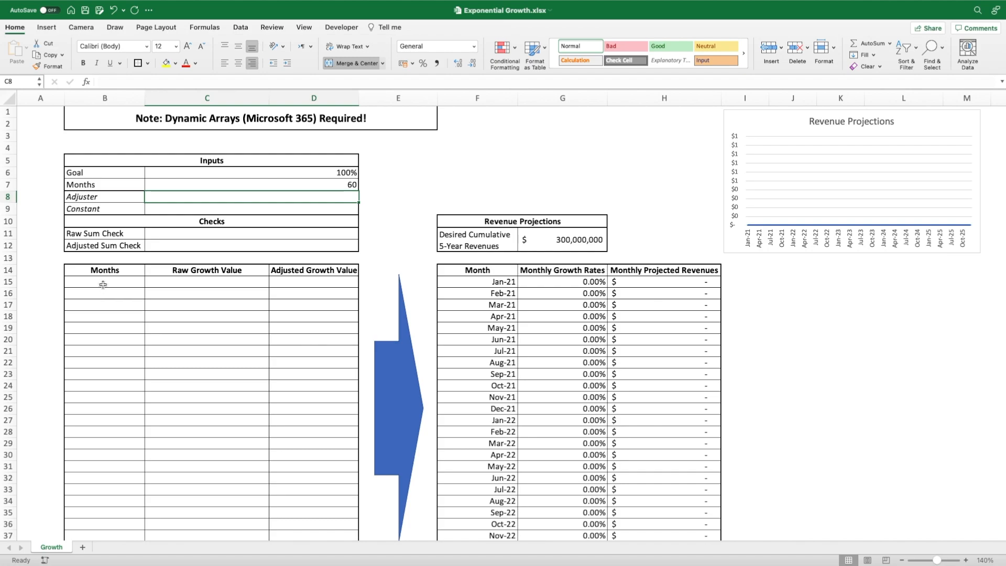
pyautogui.click(95, 201)
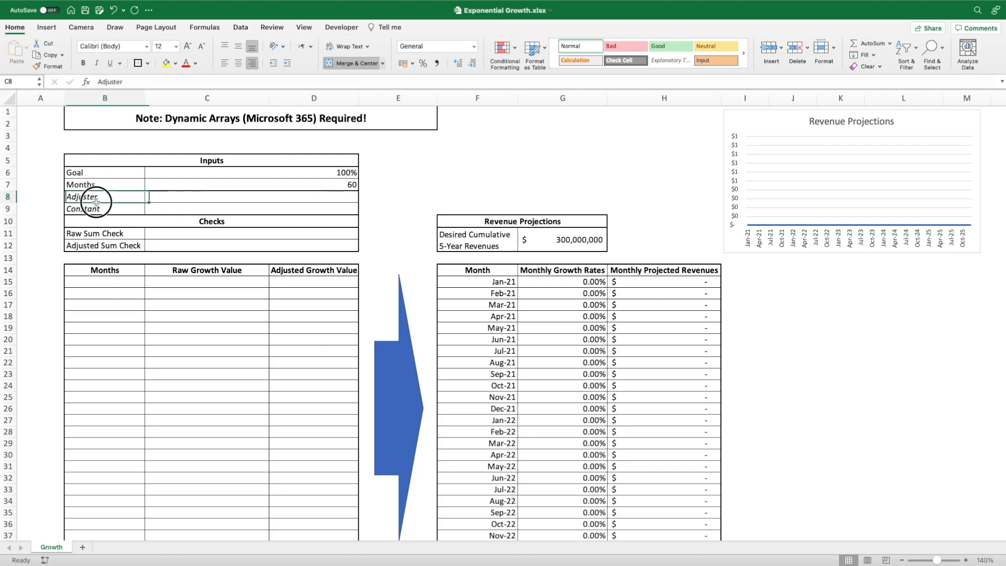
pyautogui.moveTo(95, 201); pyautogui.dragTo(100, 211)
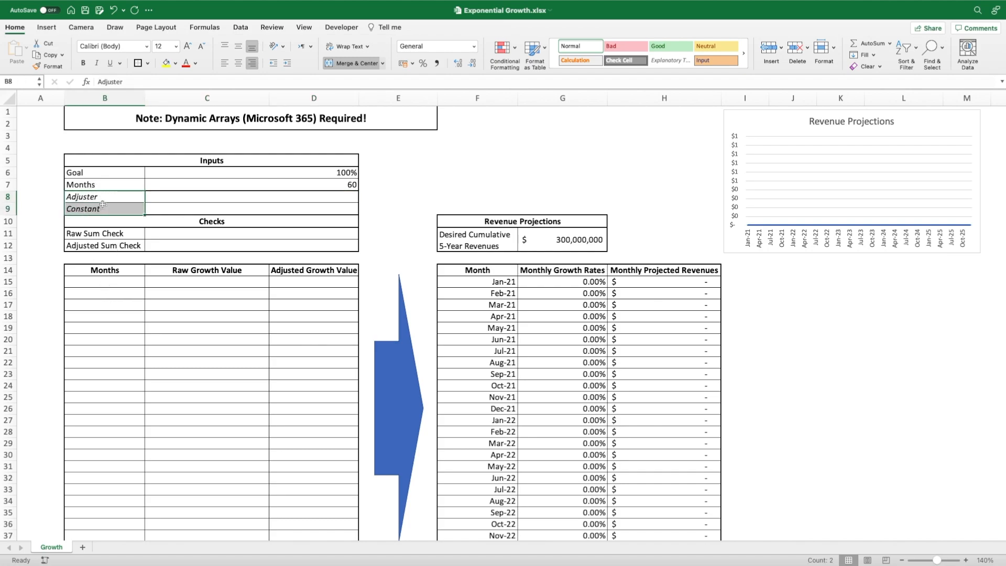
# Fill the Months column from B15 with the formula =SEQUENCE(C7) and check the spilled list.
pyautogui.click(120, 283)
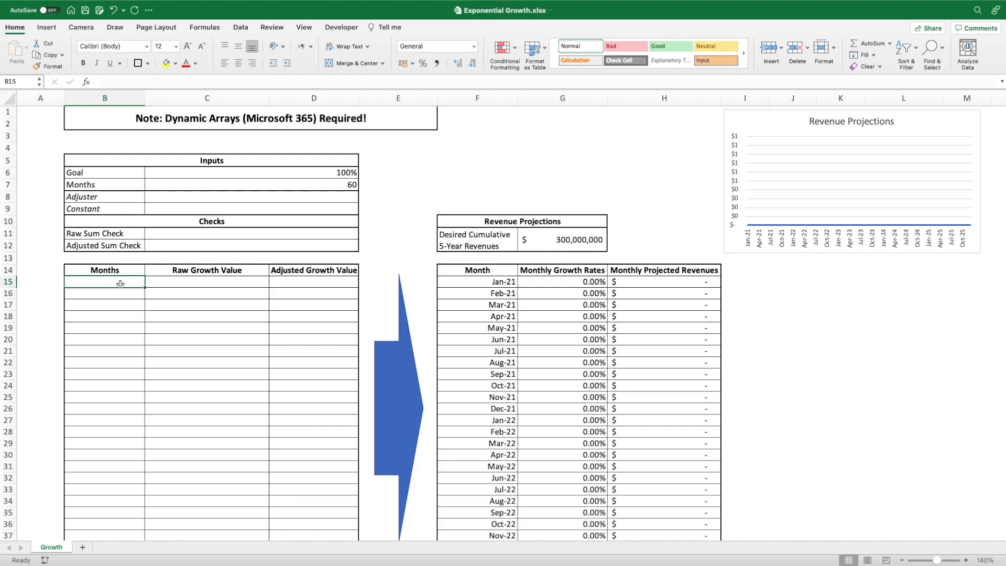
pyautogui.write('=')
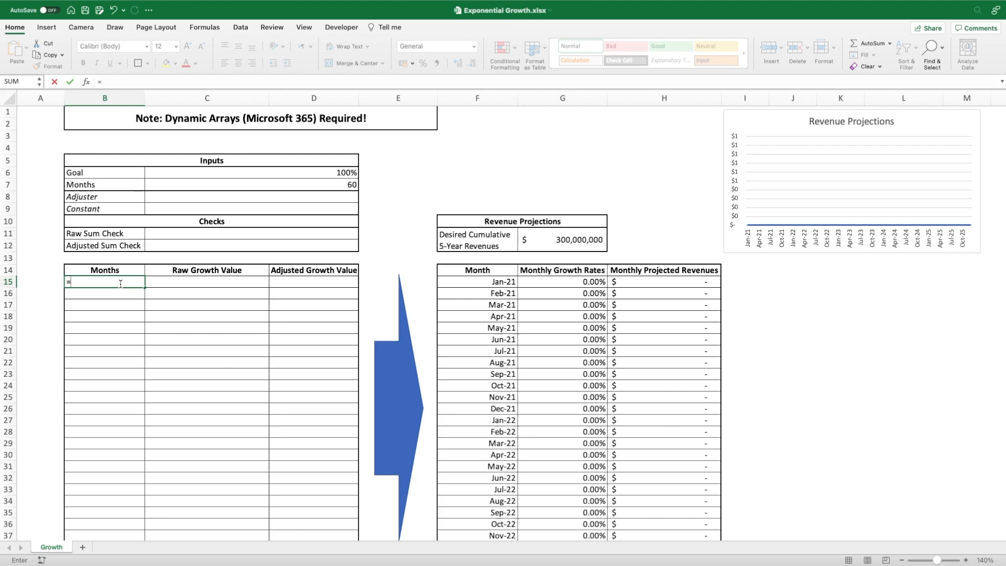
pyautogui.write('seq')
pyautogui.press('Tab')
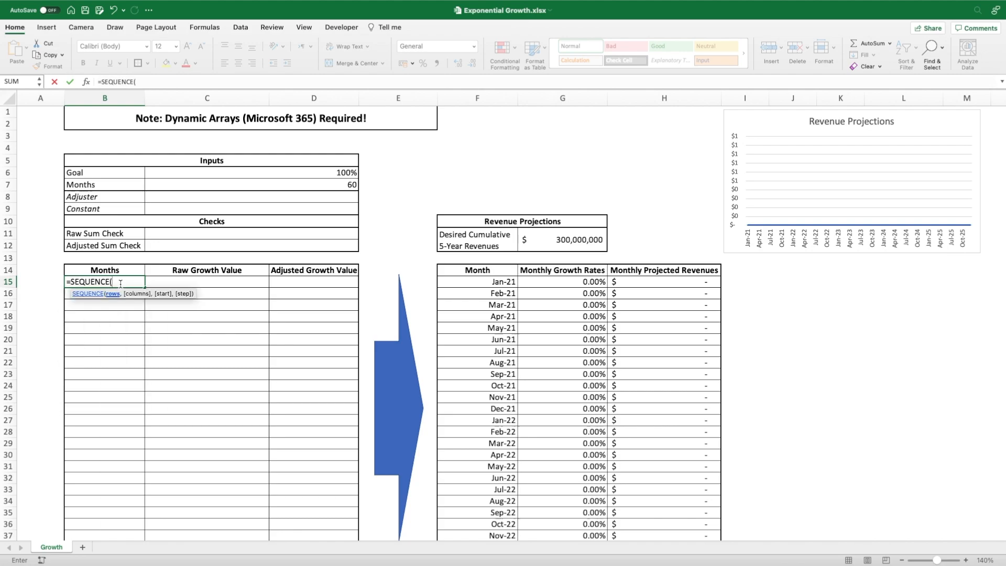
pyautogui.click(306, 188)
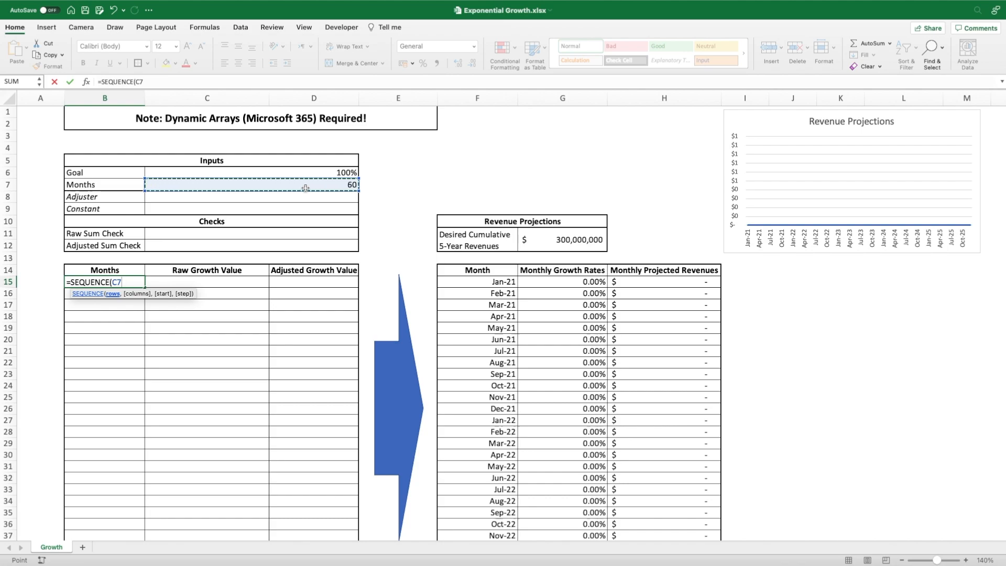
pyautogui.write(')')
pyautogui.press('Return')
pyautogui.scroll(-20, 126, 289)
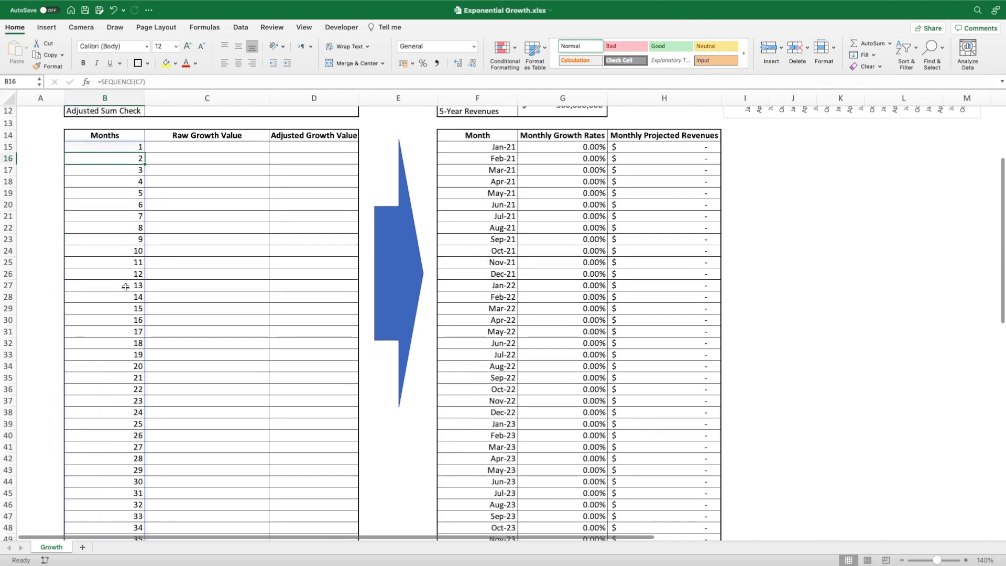
pyautogui.scroll(7, 126, 294)
pyautogui.scroll(12, 125, 297)
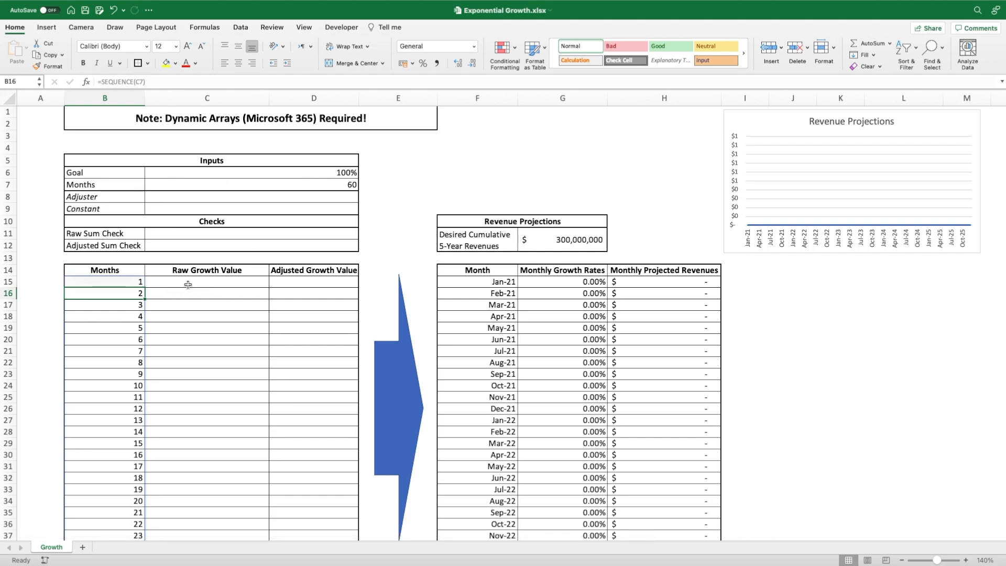
# Fill the Raw Growth Value column from C15 with the formula =GROWTH(B15#).
pyautogui.click(215, 282)
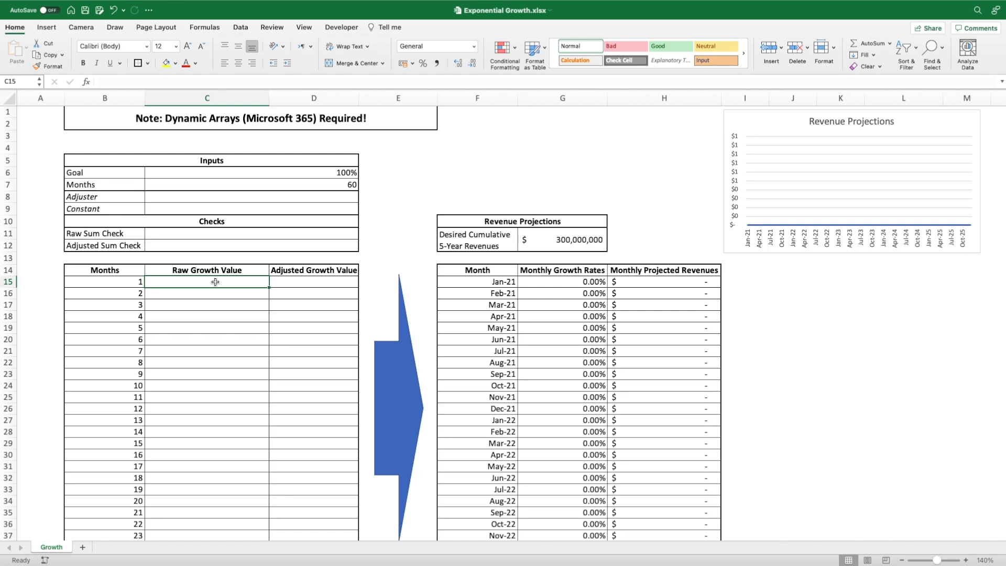
pyautogui.doubleClick(215, 282)
pyautogui.write('=gro')
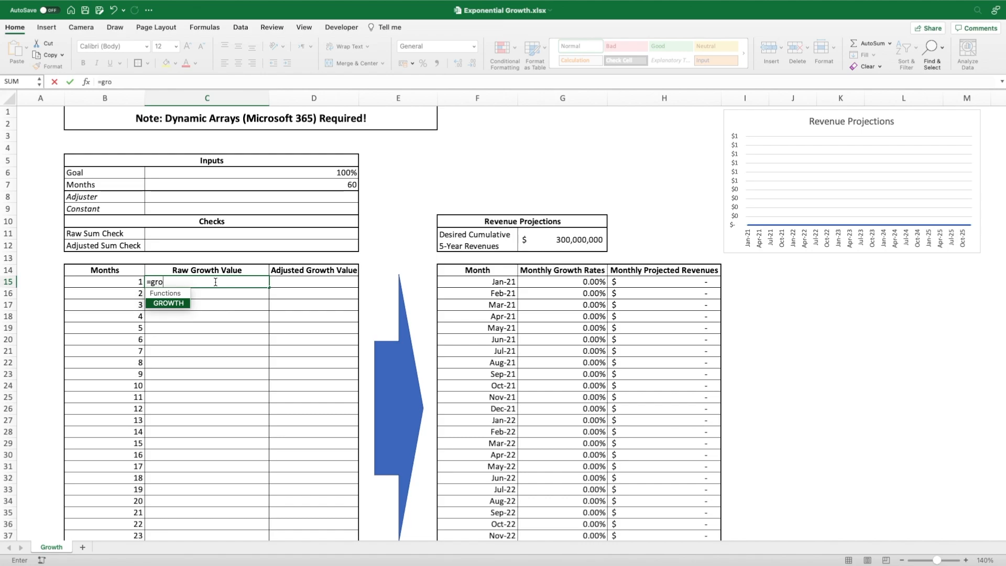
pyautogui.press('Tab')
pyautogui.click(121, 281)
pyautogui.click(120, 281)
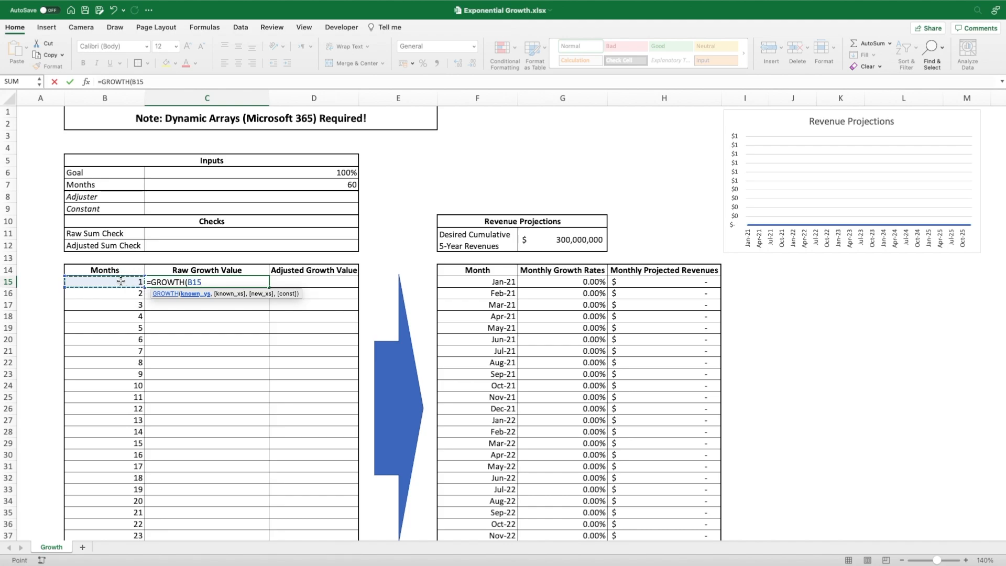
pyautogui.write('#')
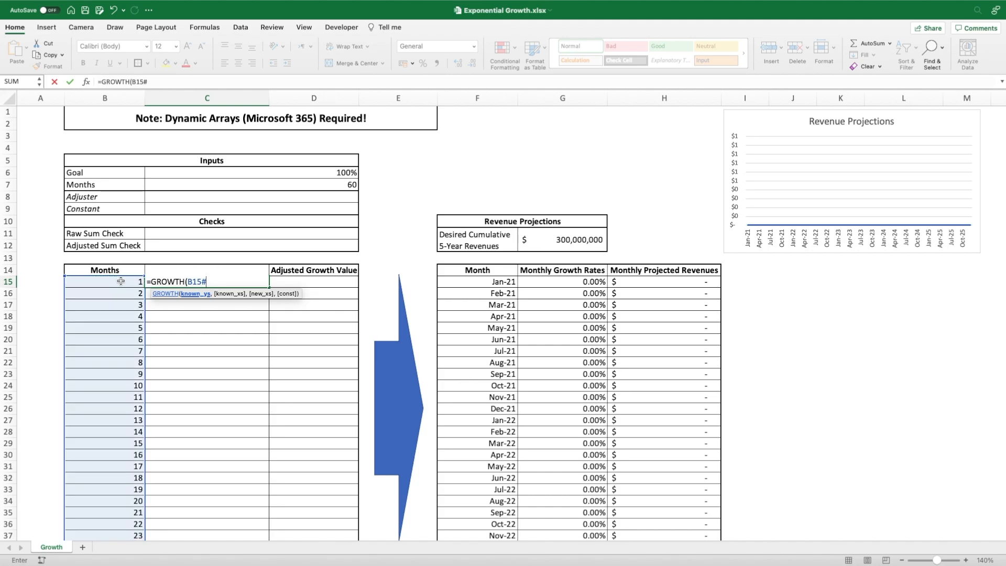
pyautogui.write(')')
pyautogui.press('Return')
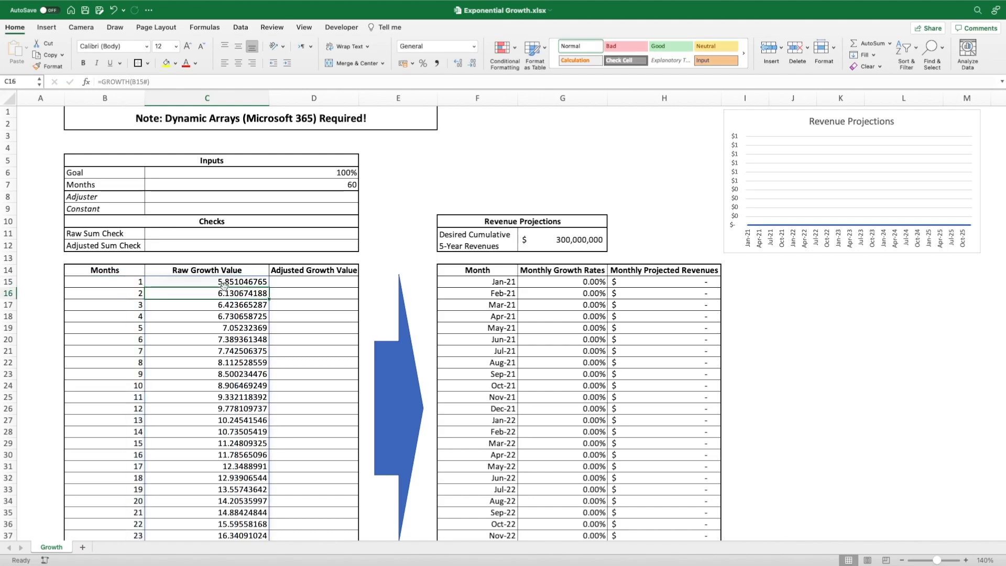
# Plot all raw growth values in a basic 2-D line chart to view the curve, then delete that chart.
pyautogui.click(241, 282)
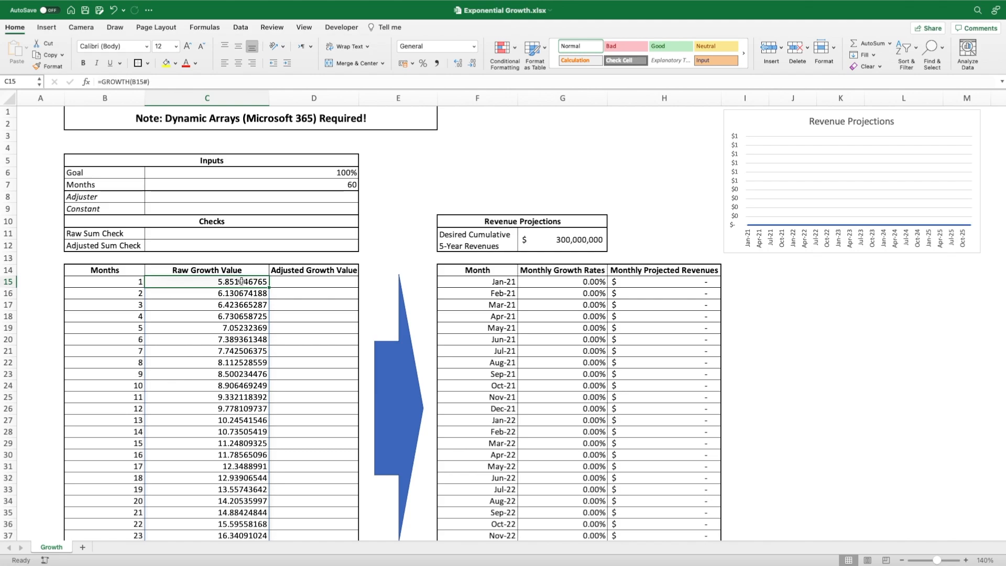
pyautogui.hotkey('ctrl', 'shift', 'Down')
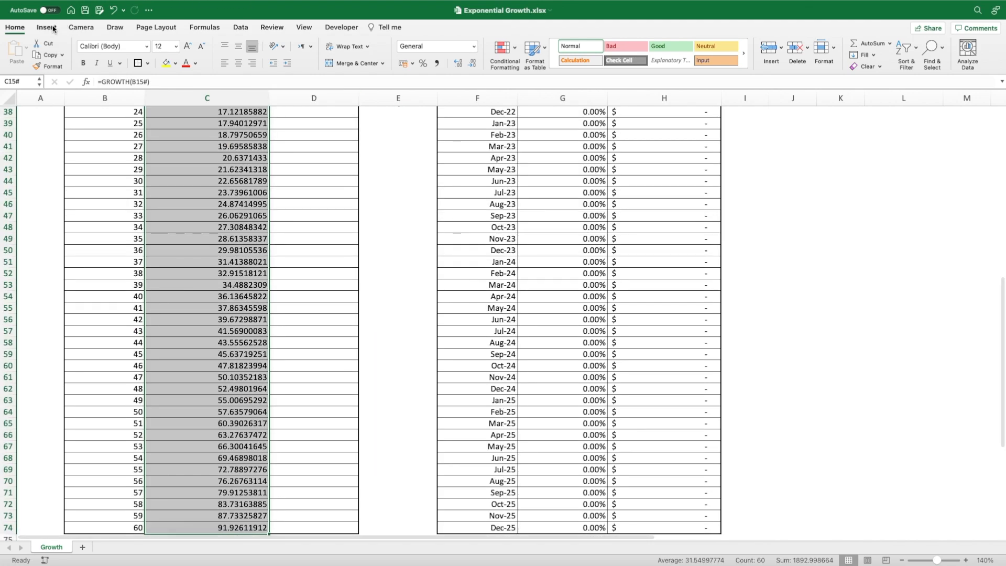
pyautogui.click(47, 27)
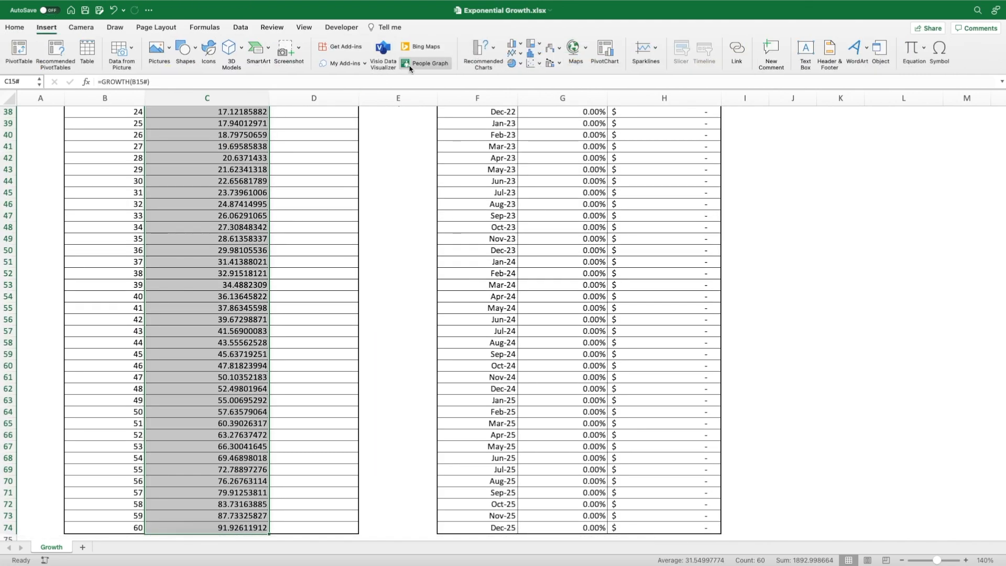
pyautogui.click(514, 54)
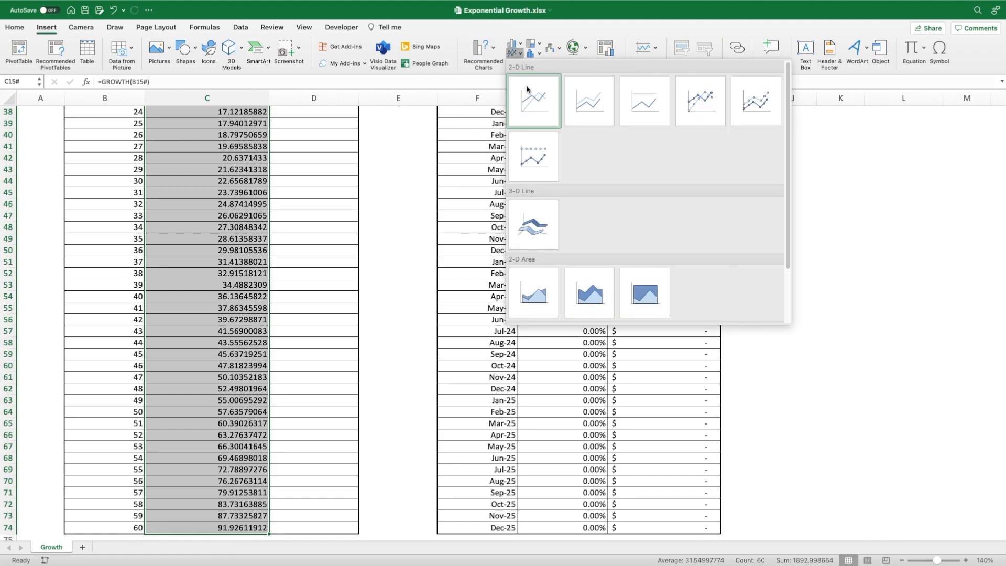
pyautogui.click(540, 114)
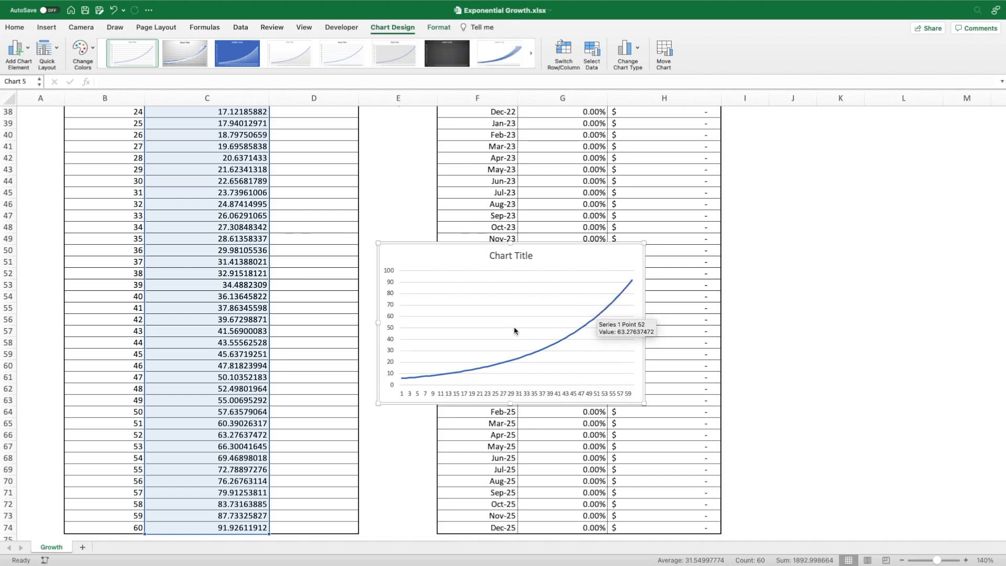
pyautogui.click(551, 243)
pyautogui.press('Delete')
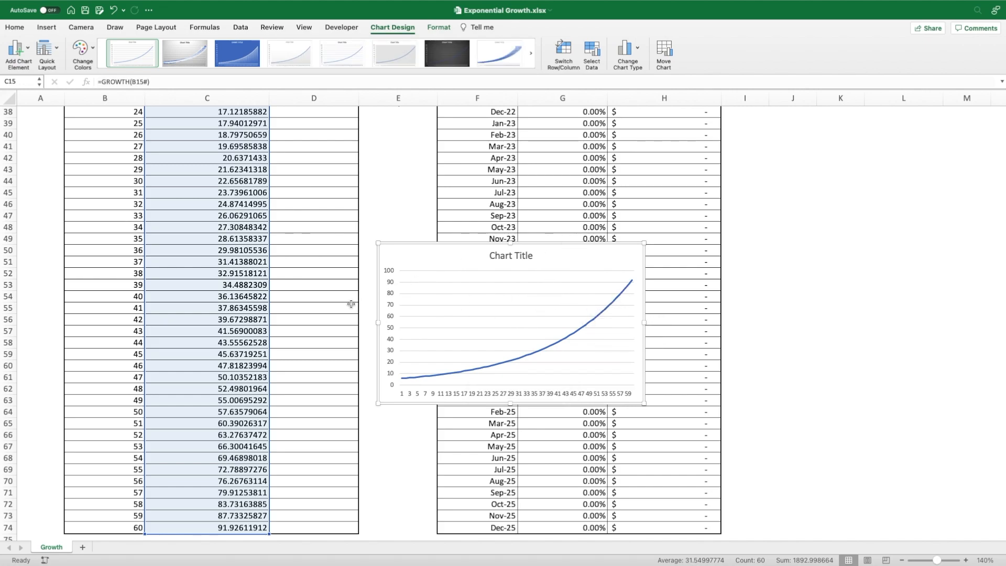
# Calculate the Raw Sum Check in C11 with the formula =SUM(C15#).
pyautogui.scroll(10, 349, 297)
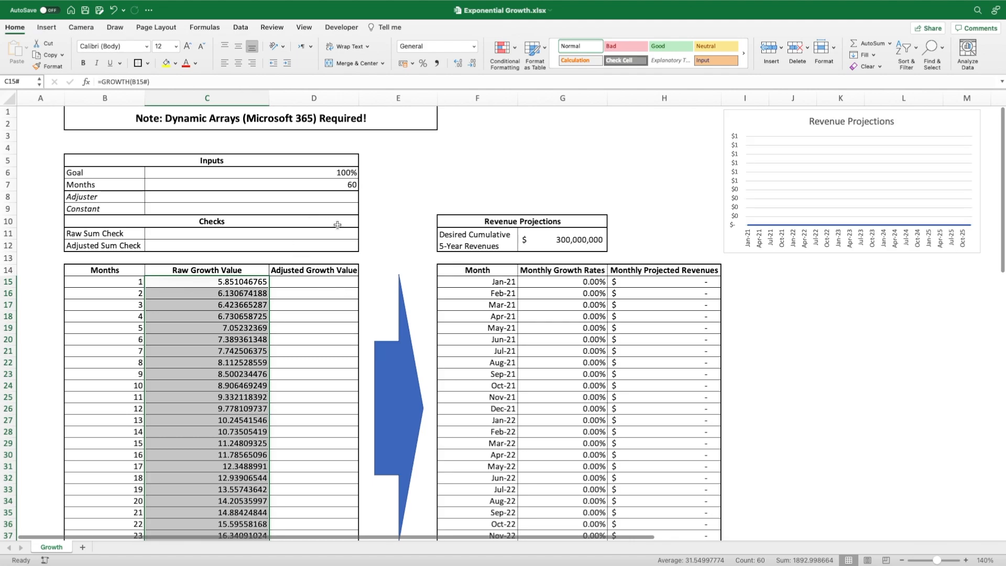
pyautogui.click(268, 209)
pyautogui.click(233, 233)
pyautogui.write('=')
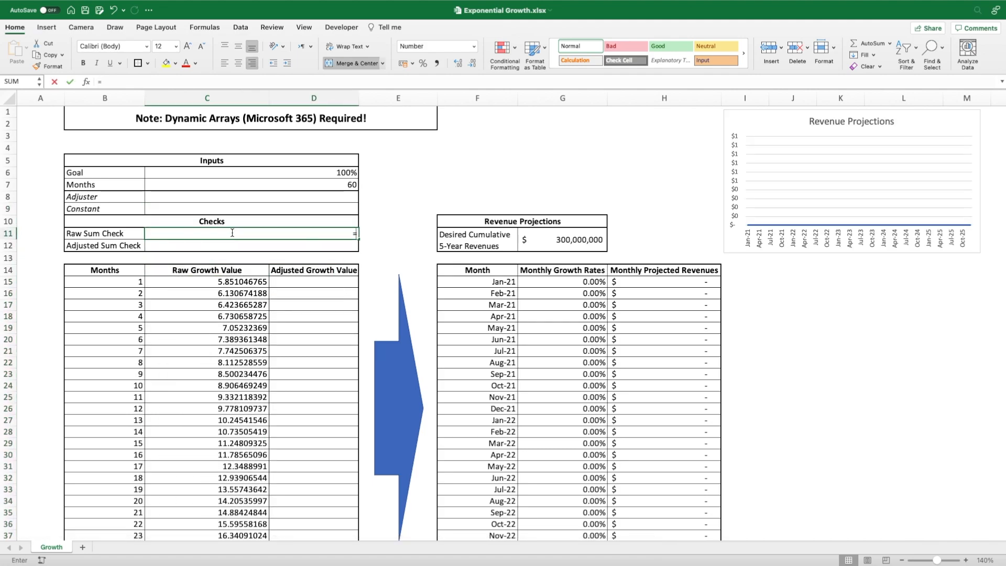
pyautogui.write('SUM(')
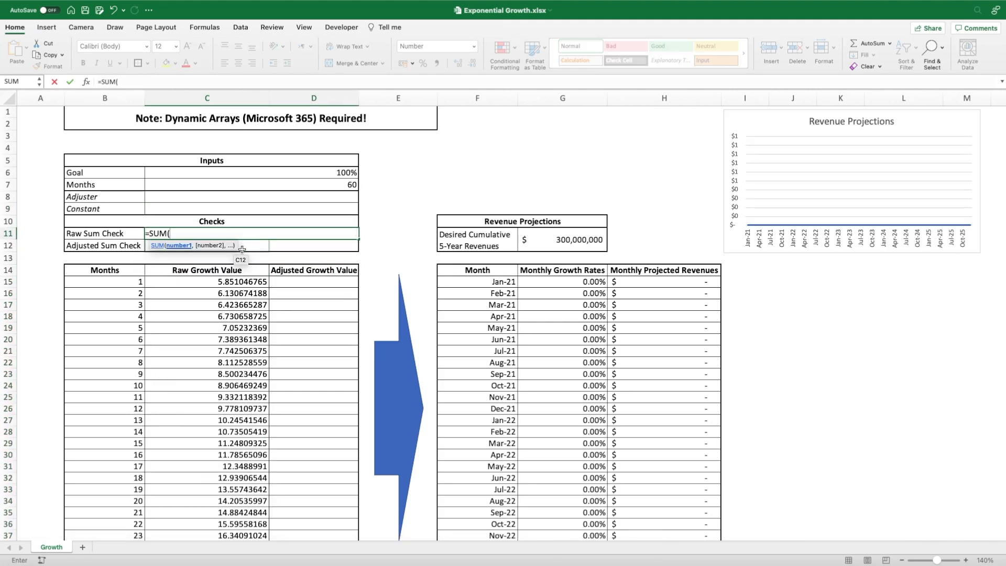
pyautogui.click(243, 282)
pyautogui.hotkey('ctrl', 'shift', 'Down')
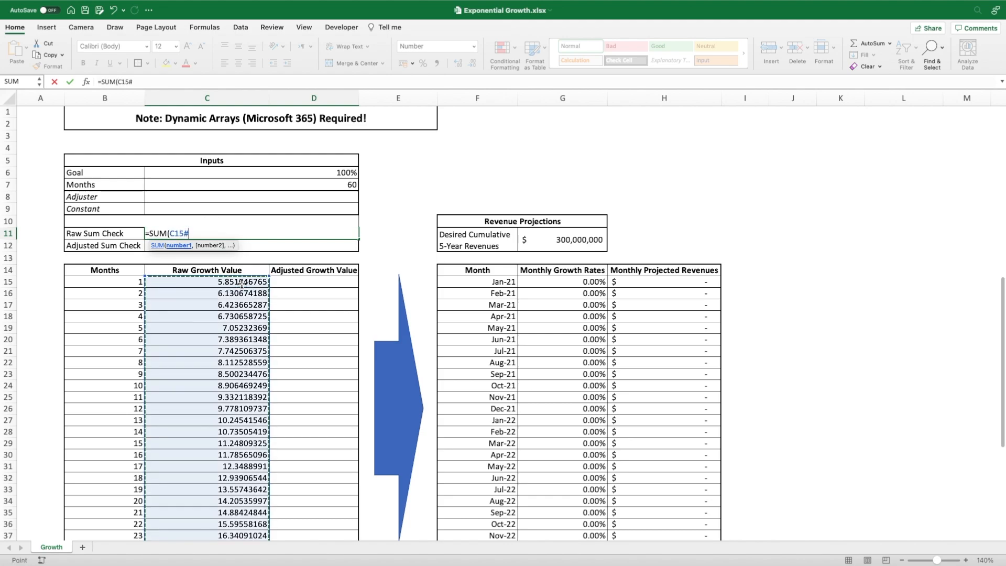
pyautogui.press('Return')
pyautogui.scroll(3, 324, 208)
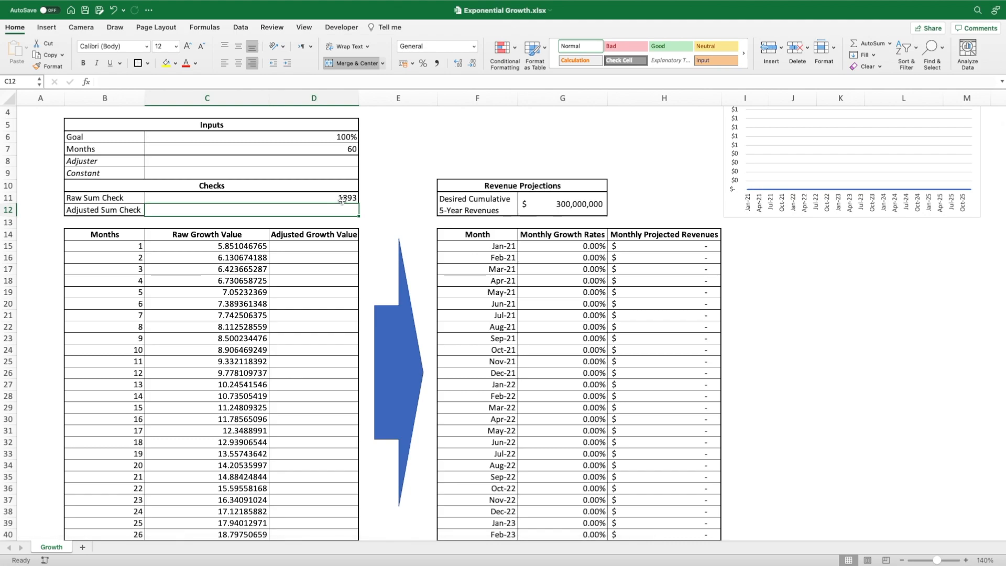
pyautogui.scroll(1, 315, 204)
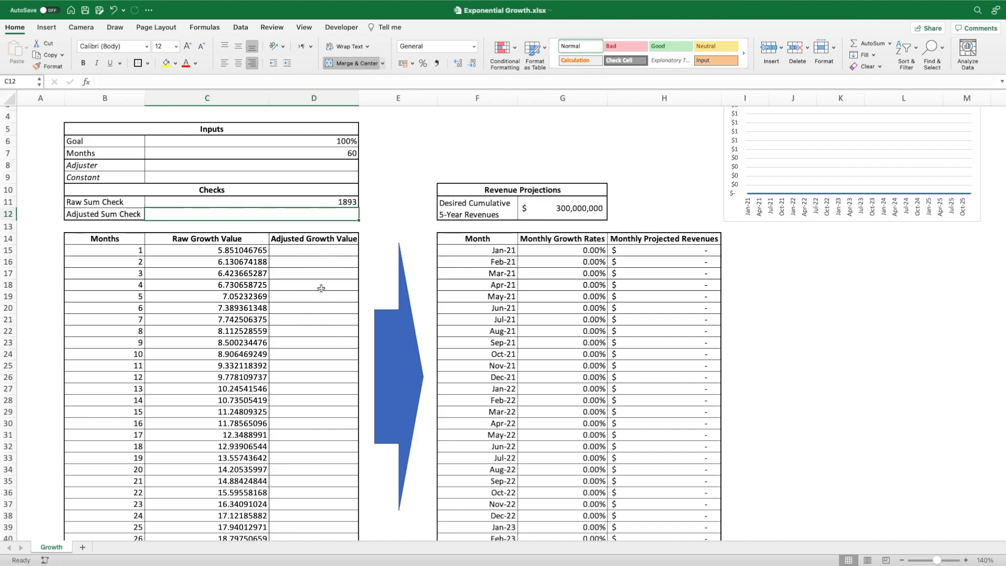
pyautogui.doubleClick(328, 253)
pyautogui.click(377, 240)
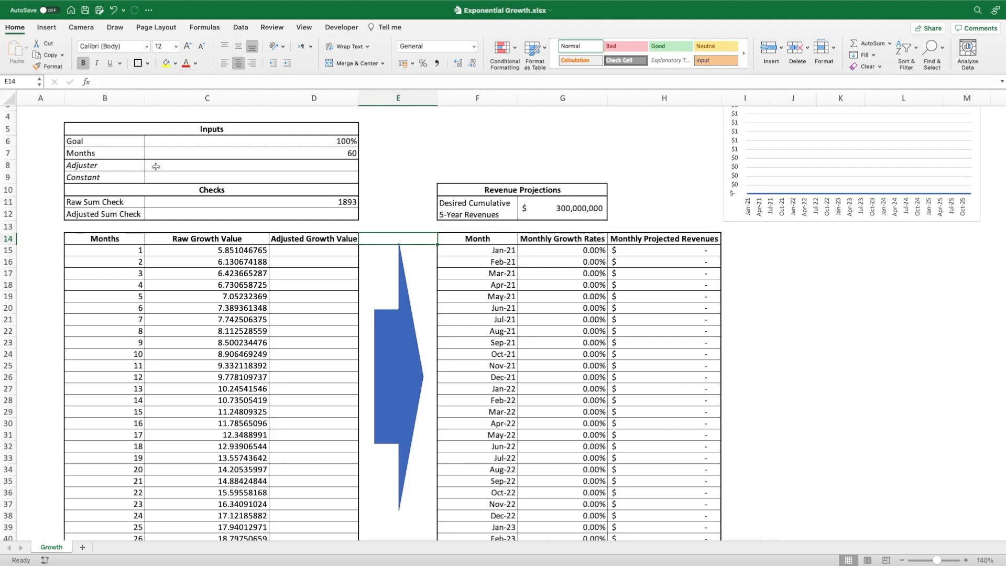
pyautogui.click(350, 204)
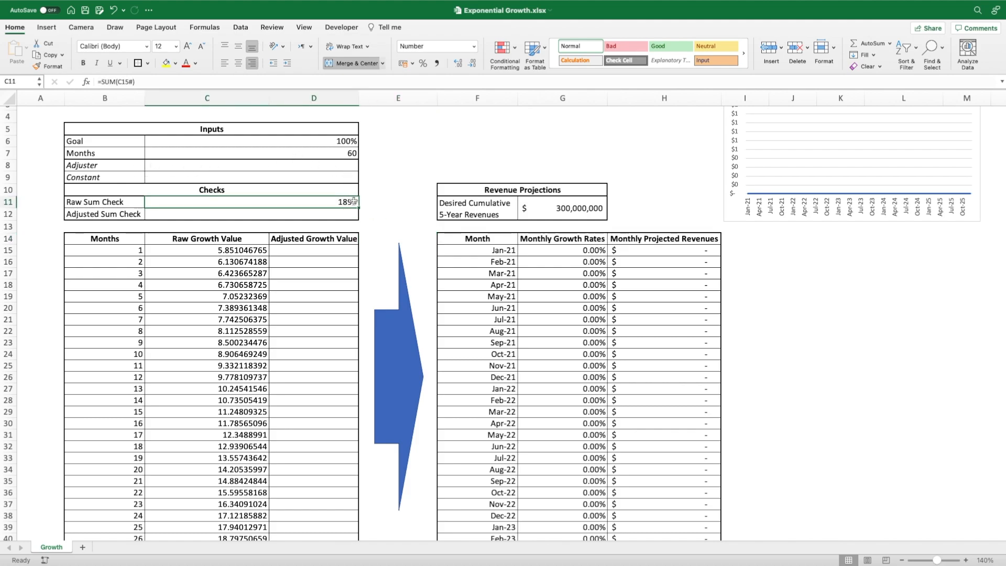
# Calculate the Adjuster in C8 with the formula =SUM(GROWTH(SEQUENCE(C7))).
pyautogui.click(349, 172)
pyautogui.click(344, 165)
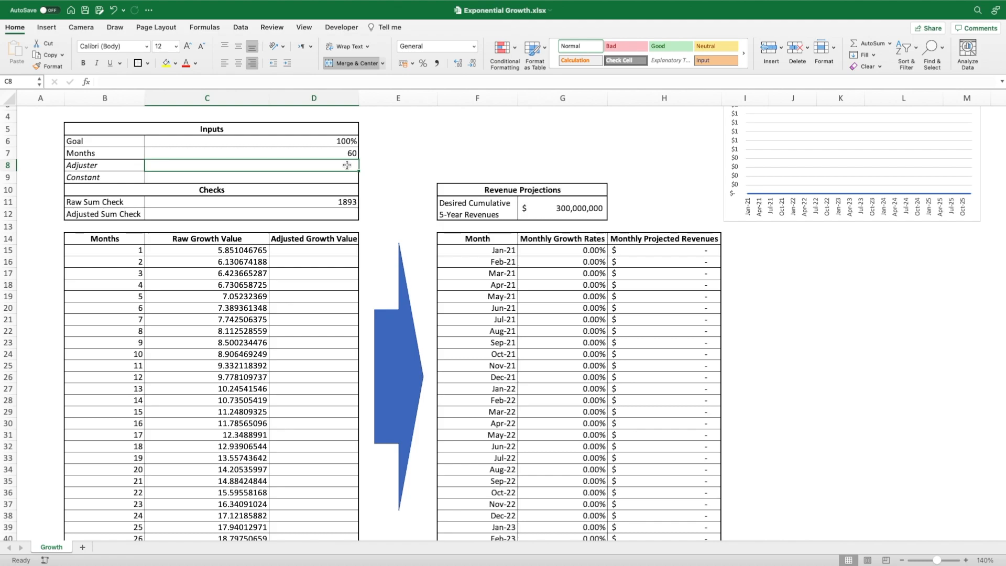
pyautogui.write('=sum')
pyautogui.press('Tab')
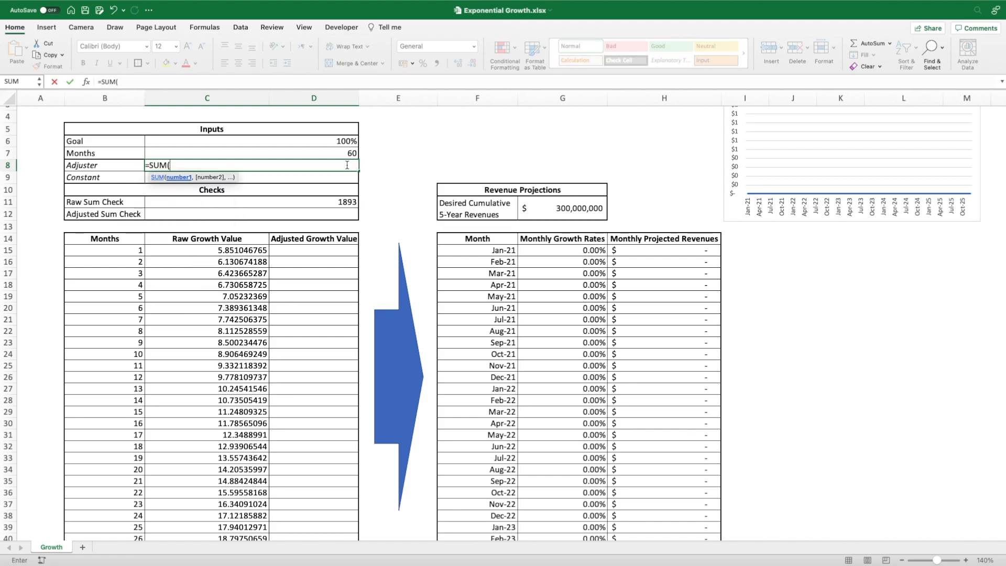
pyautogui.write('gr')
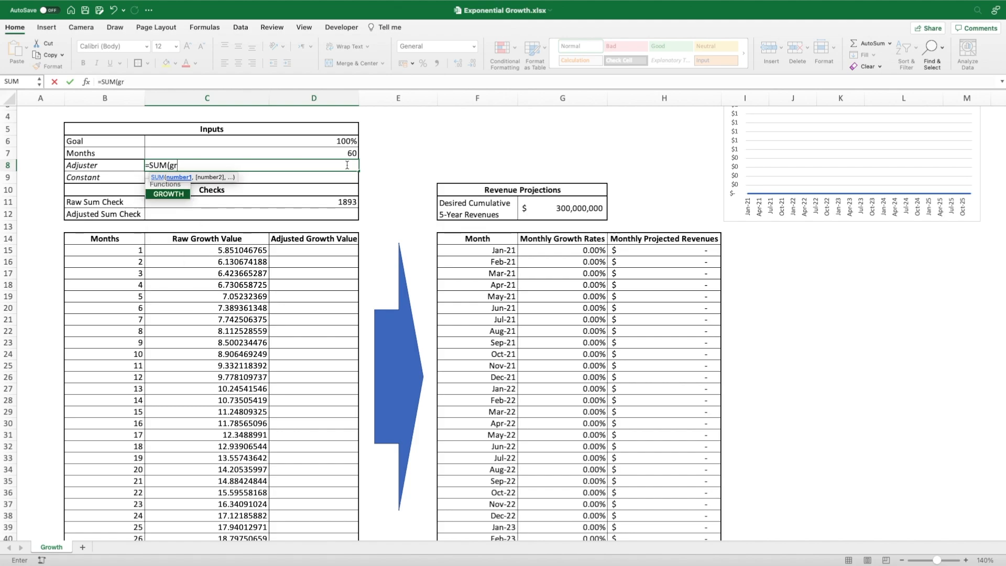
pyautogui.write('o')
pyautogui.press('Tab')
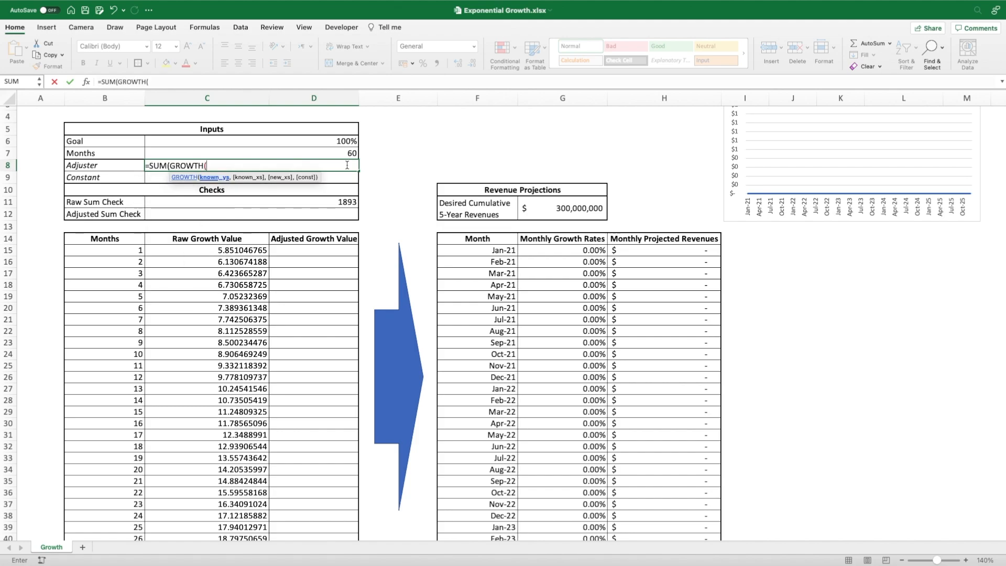
pyautogui.write('seq')
pyautogui.press('Tab')
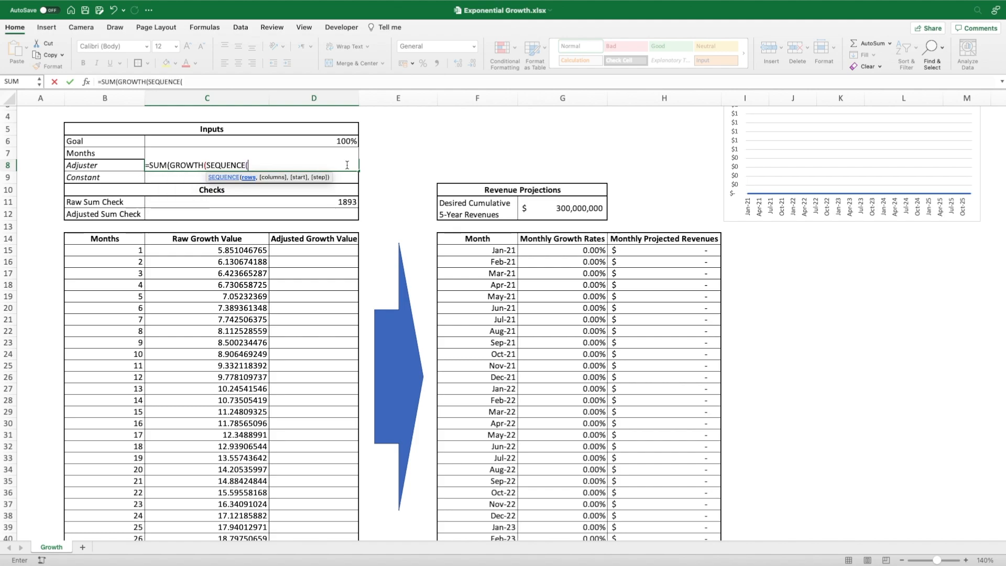
pyautogui.click(338, 141)
pyautogui.click(326, 152)
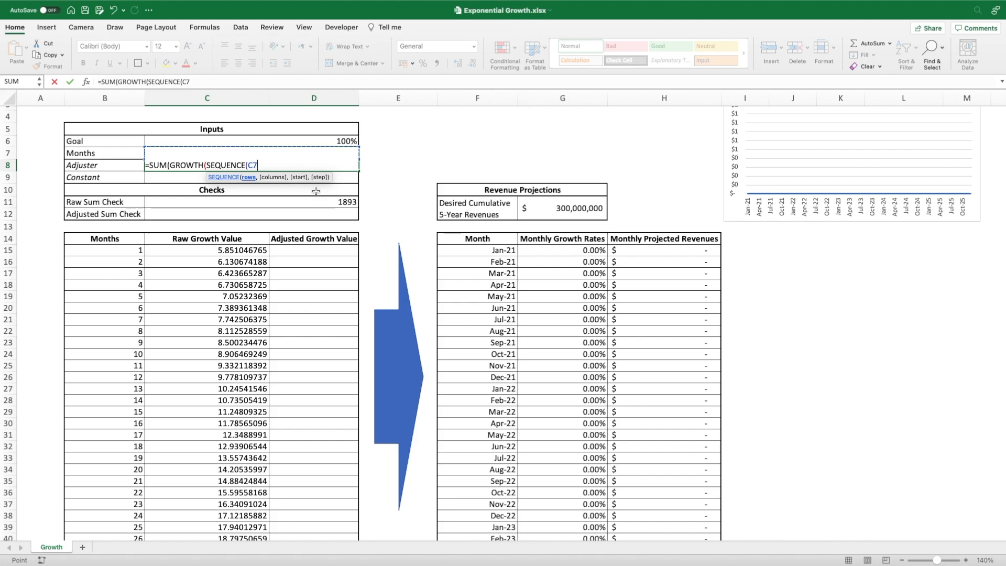
pyautogui.press('Return')
# Calculate the Constant in C9 by dividing the Goal by the Adjuster with the formula =C6/C8.
pyautogui.write('=')
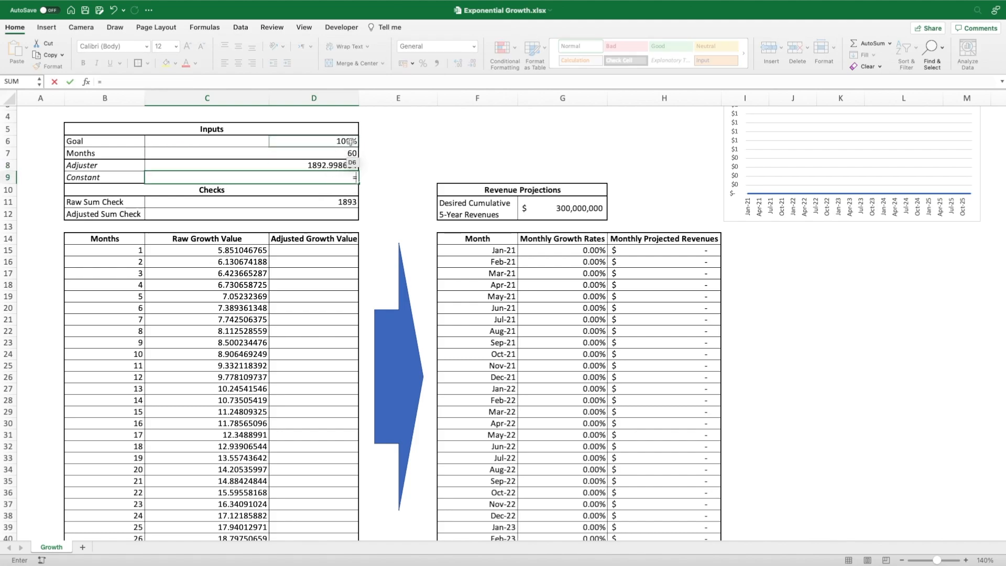
pyautogui.click(350, 140)
pyautogui.write('/')
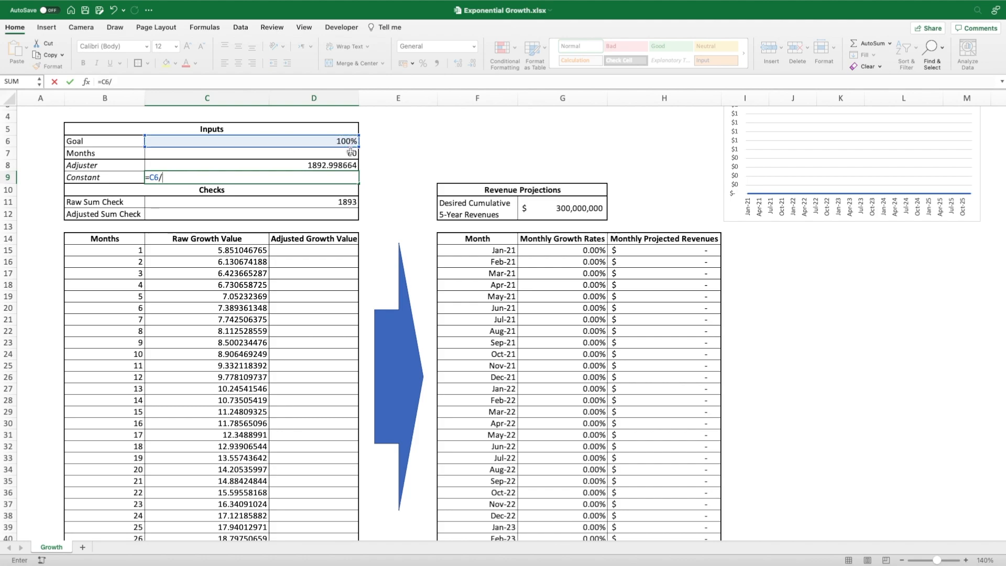
pyautogui.click(346, 165)
pyautogui.press('Return')
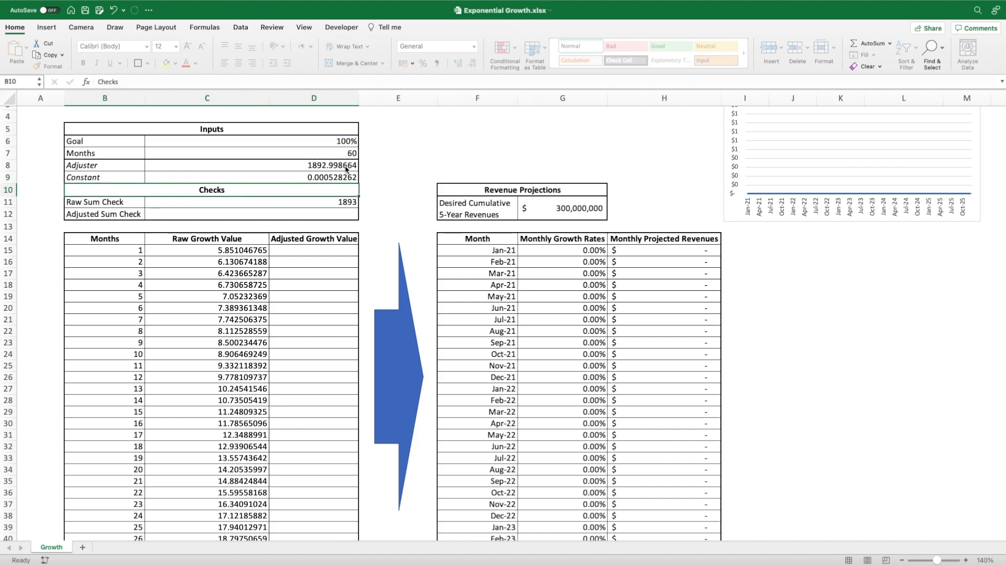
pyautogui.click(334, 178)
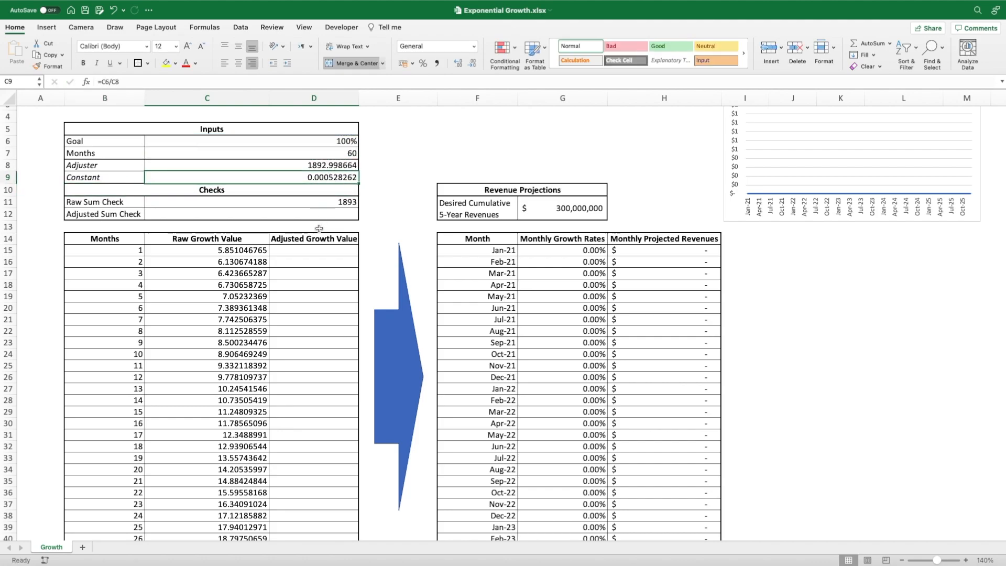
# Enter the first Adjusted Growth Value in D15 with the formula =C15*$C$9, keeping the Constant as an absolute reference.
pyautogui.click(311, 251)
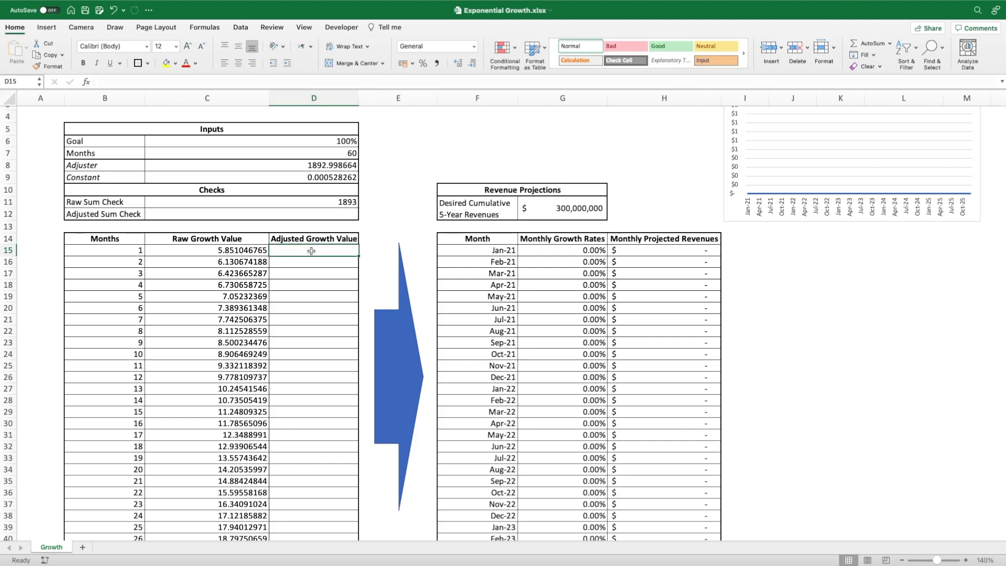
pyautogui.write('=')
pyautogui.click(254, 251)
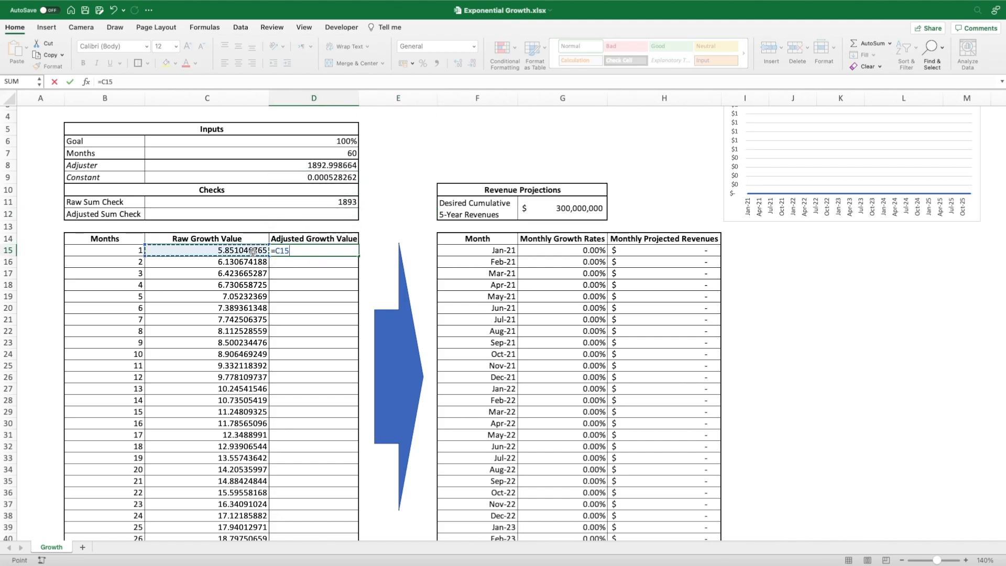
pyautogui.write('*')
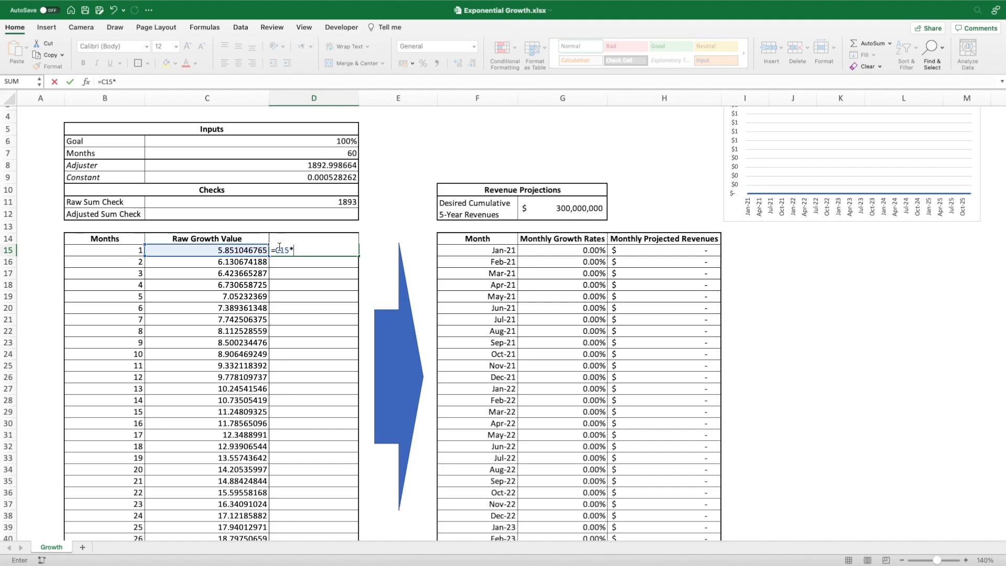
pyautogui.click(326, 178)
pyautogui.press('F4')
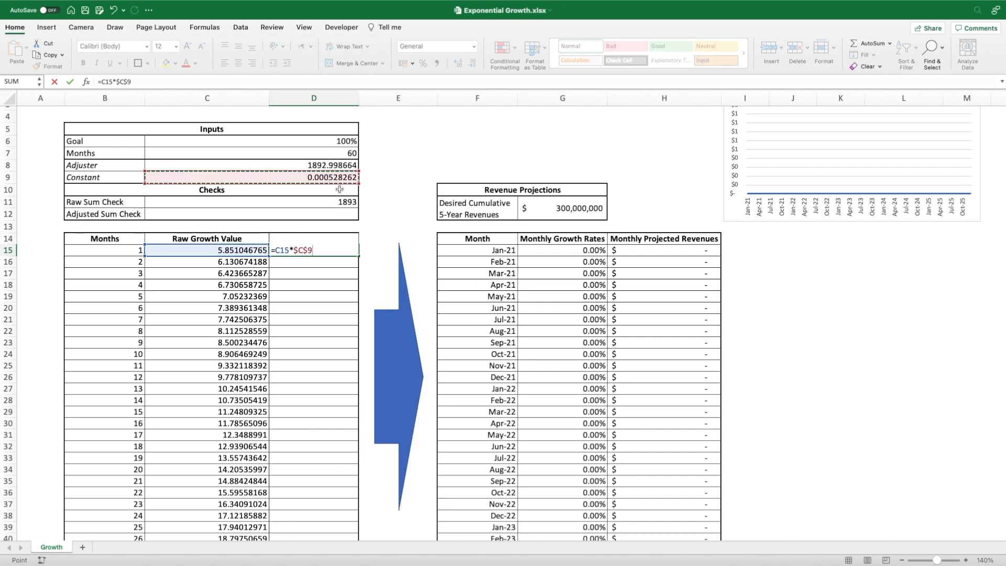
pyautogui.press('Return')
# Fill the D15 formula down the Adjusted Growth Value column for all 60 months without copying the formatting.
pyautogui.click(346, 250)
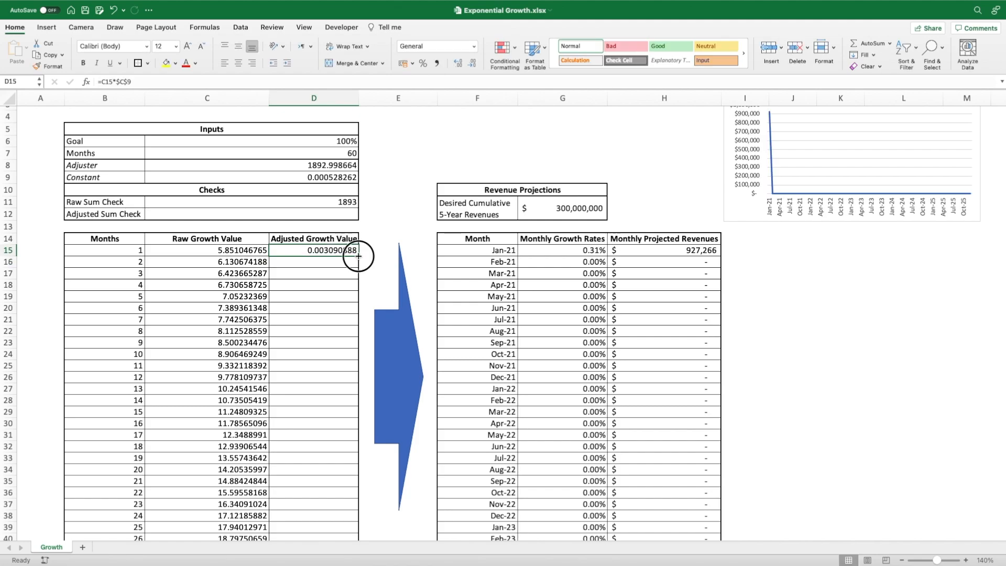
pyautogui.doubleClick(359, 256)
pyautogui.click(260, 252)
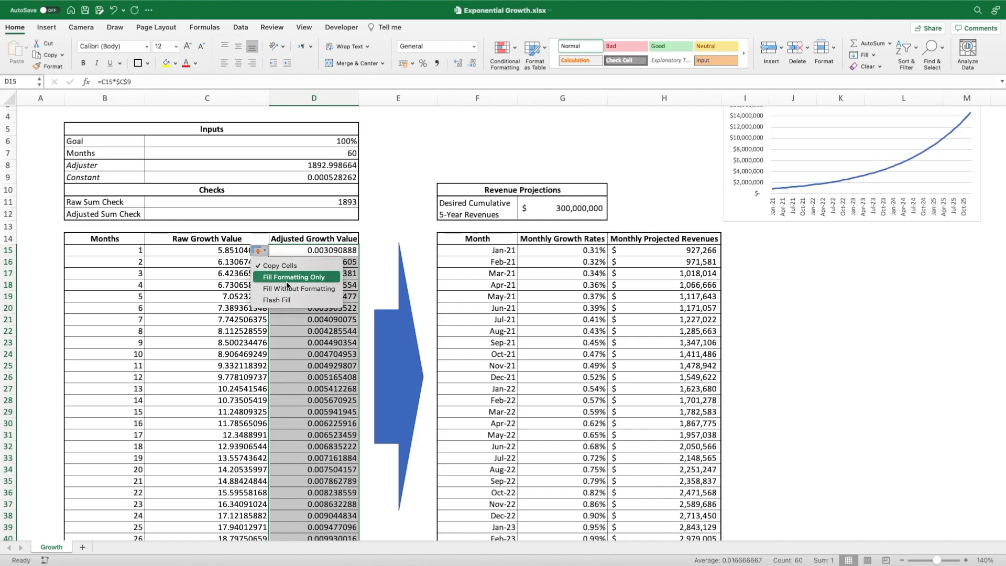
pyautogui.click(299, 293)
pyautogui.click(381, 212)
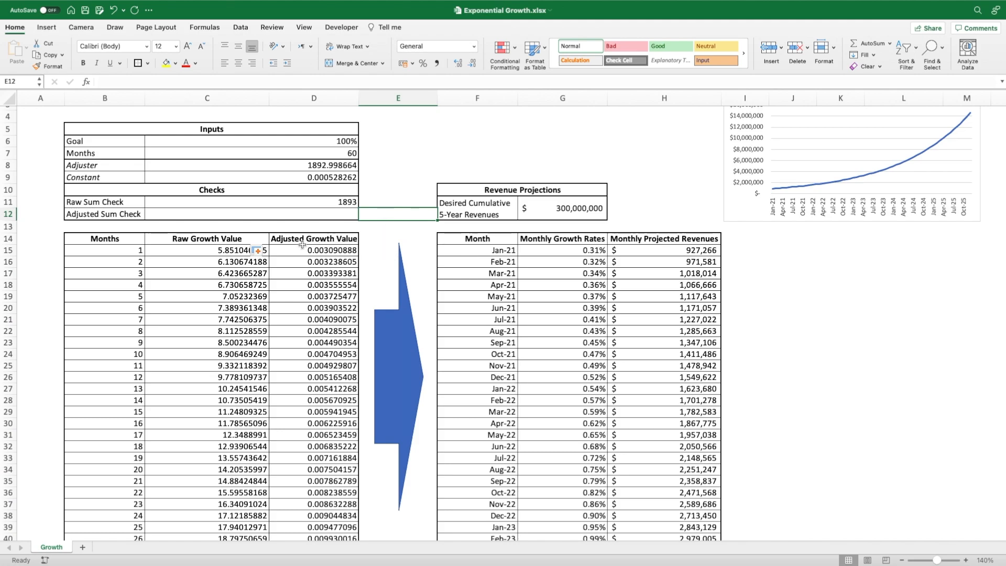
pyautogui.click(332, 253)
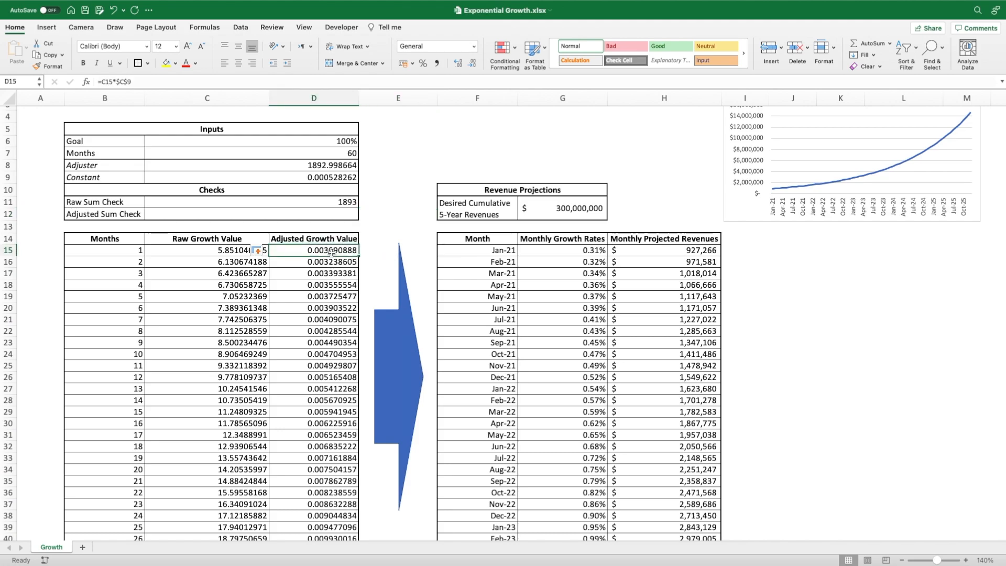
# Calculate the Adjusted Sum Check in C12 with the formula =SUM(D15:D74).
pyautogui.doubleClick(328, 213)
pyautogui.write('=SUM(')
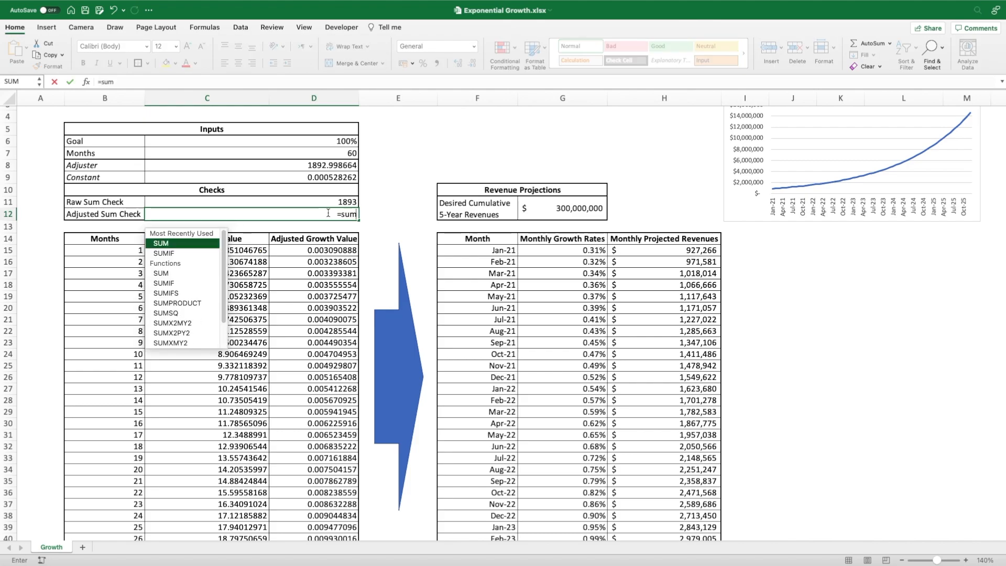
pyautogui.click(330, 250)
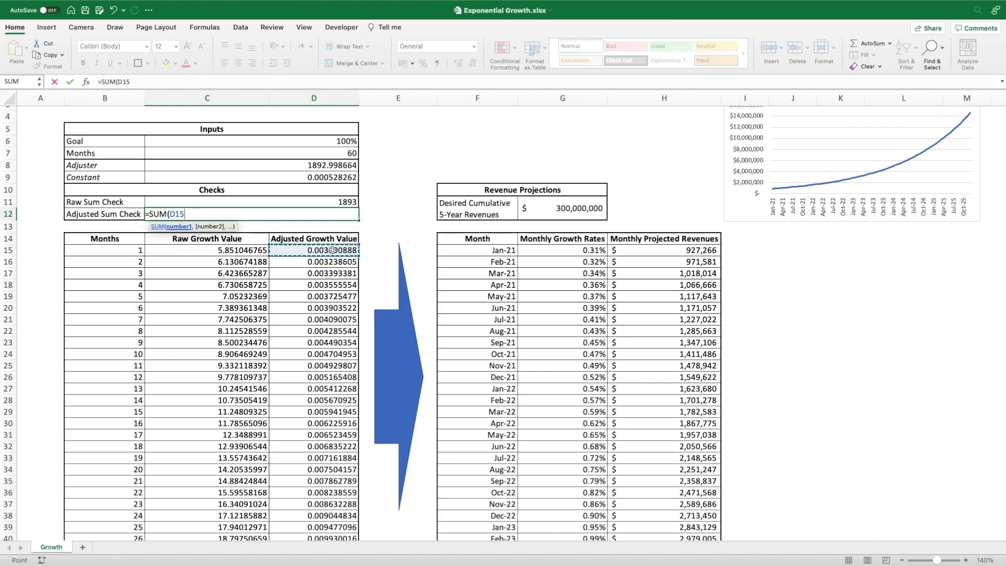
pyautogui.hotkey('ctrl', 'shift', 'Down')
pyautogui.press('Return')
pyautogui.scroll(15, 318, 173)
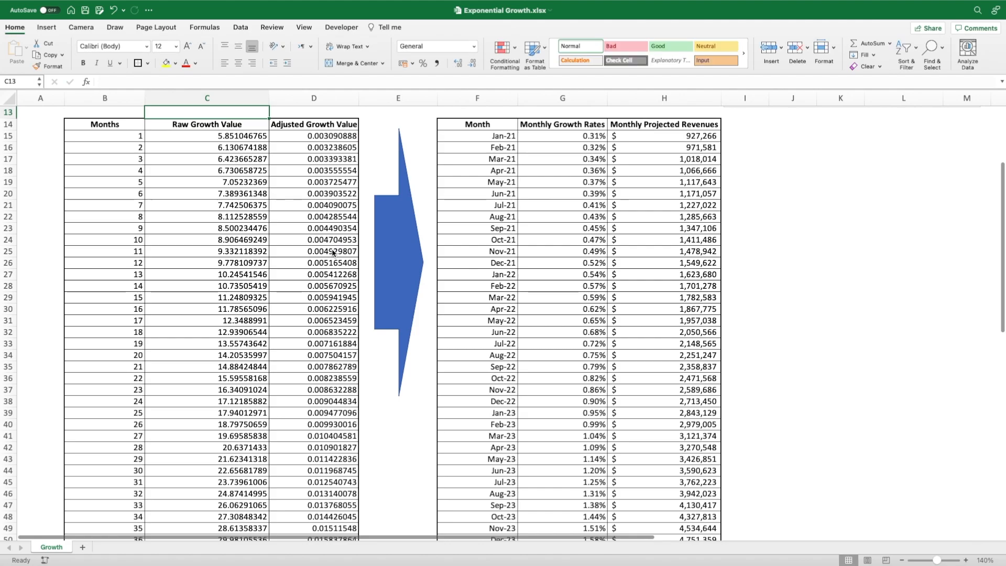
# Format the Adjusted Sum Check value in C12 as a percentage.
pyautogui.click(344, 246)
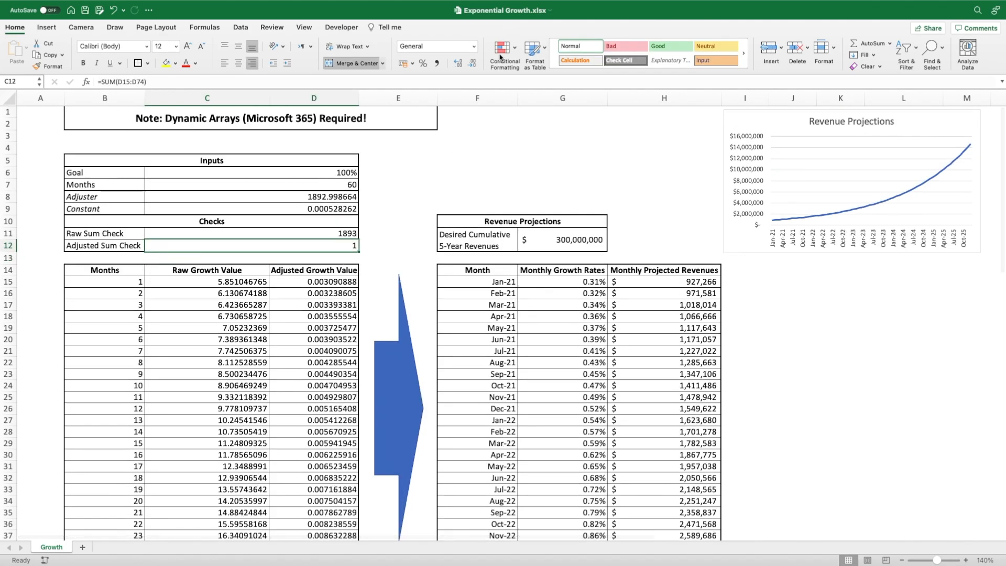
pyautogui.click(421, 63)
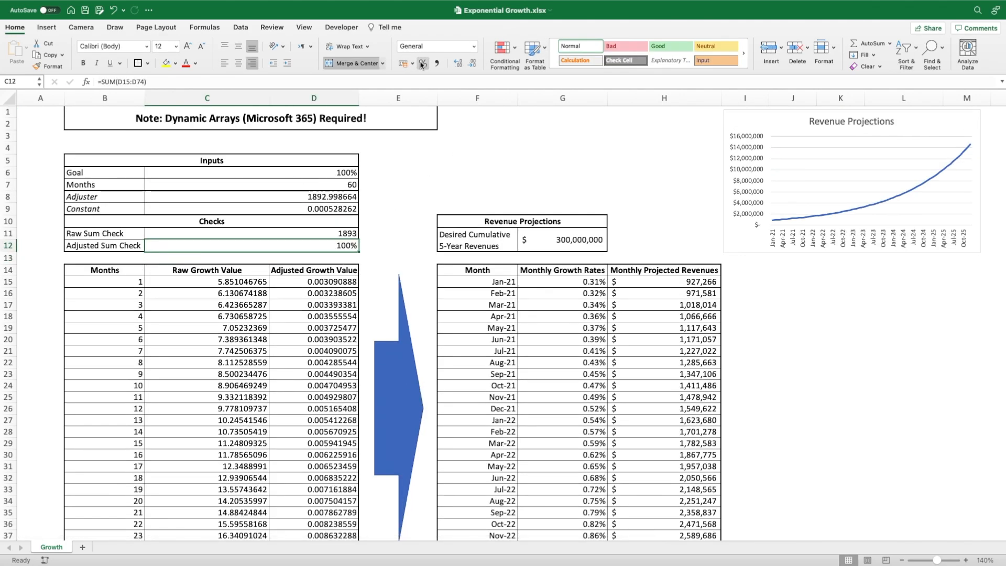
pyautogui.click(399, 261)
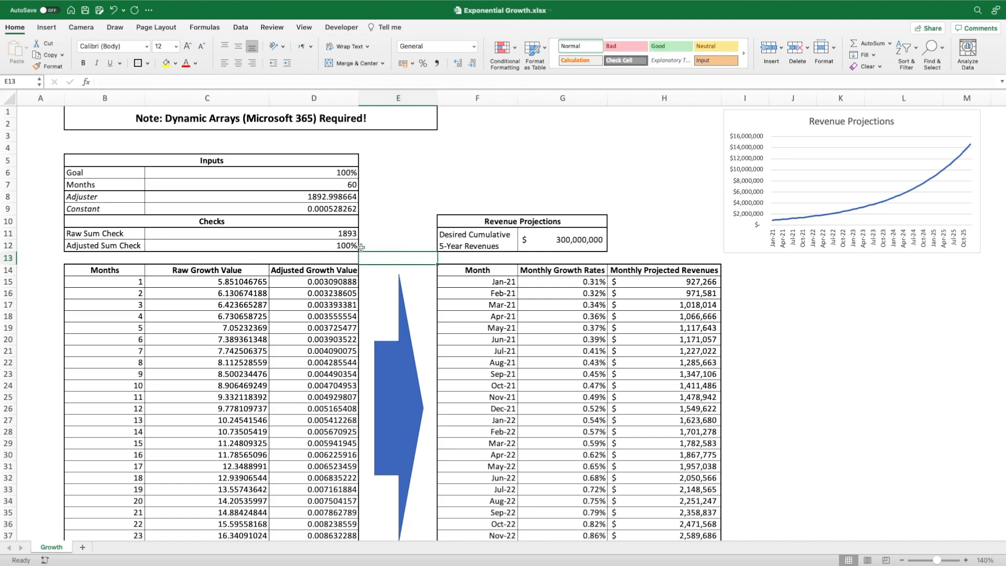
# Examine the five-year revenue target and the Jan-21 formulas for the monthly growth rate and monthly projected revenue.
pyautogui.click(550, 246)
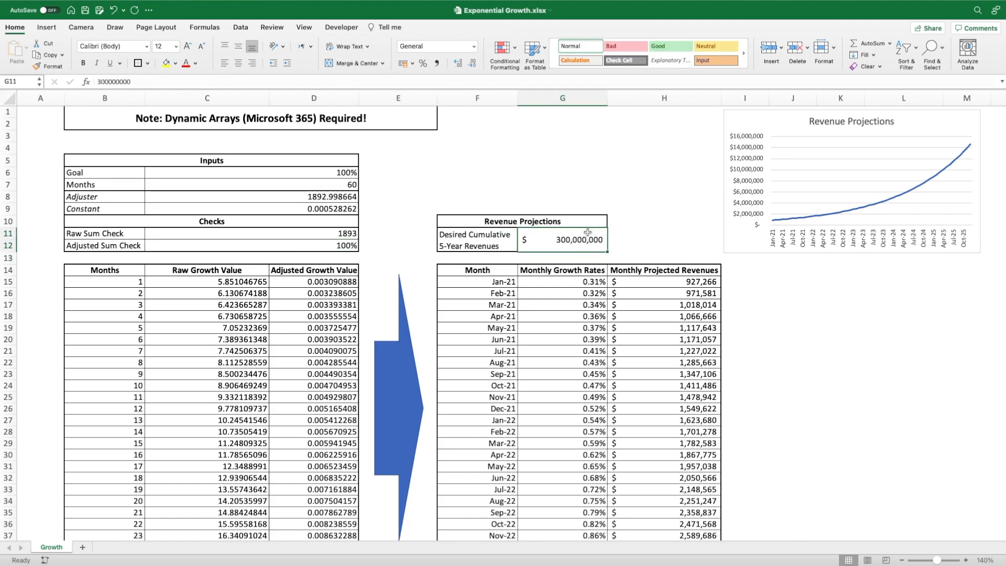
pyautogui.scroll(-1, 566, 270)
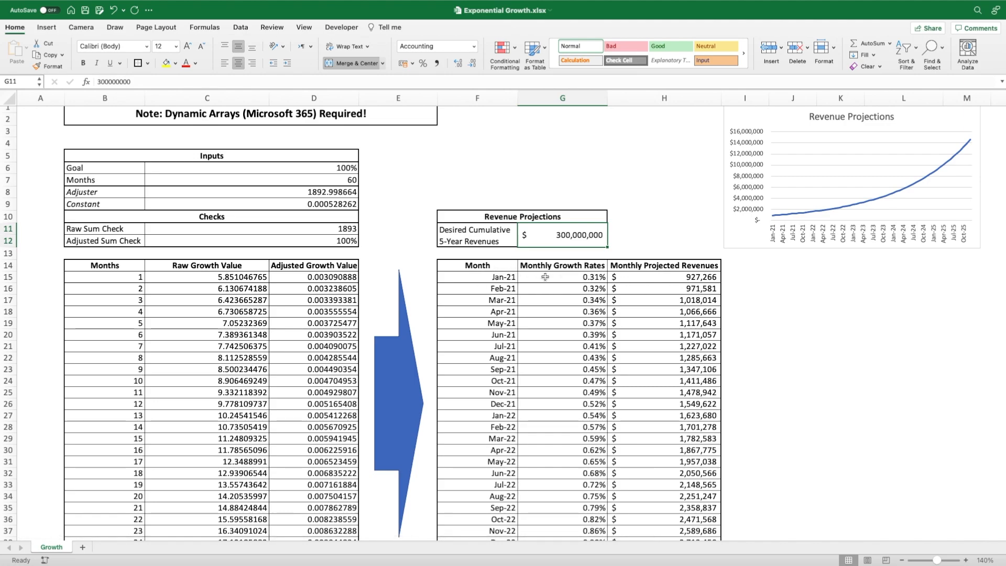
pyautogui.click(570, 278)
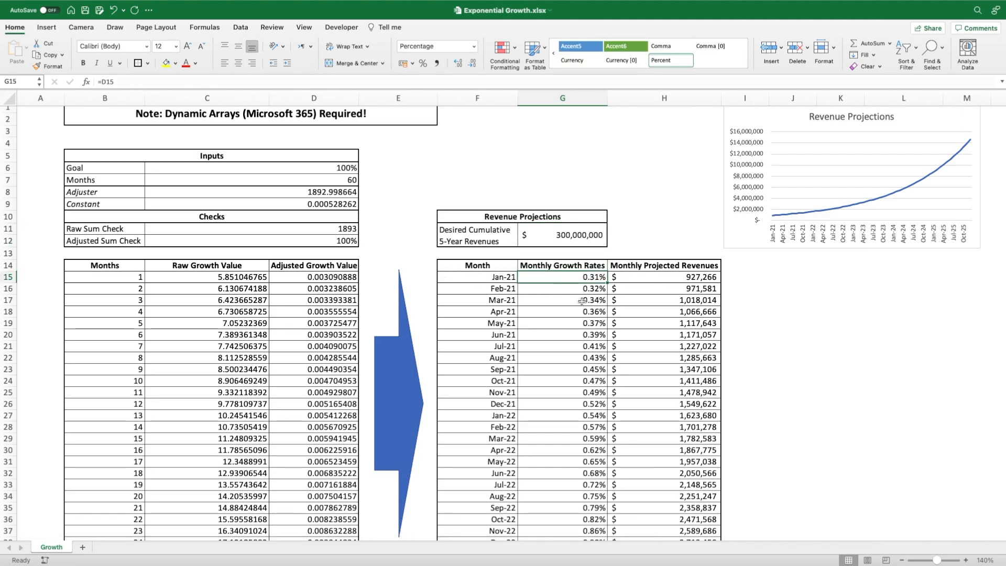
pyautogui.scroll(-1, 589, 319)
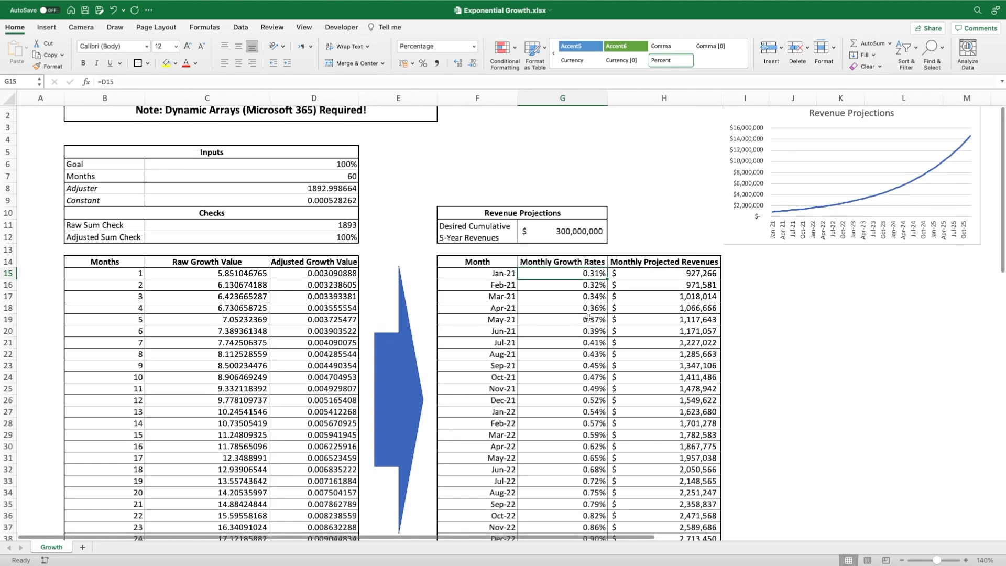
pyautogui.doubleClick(578, 272)
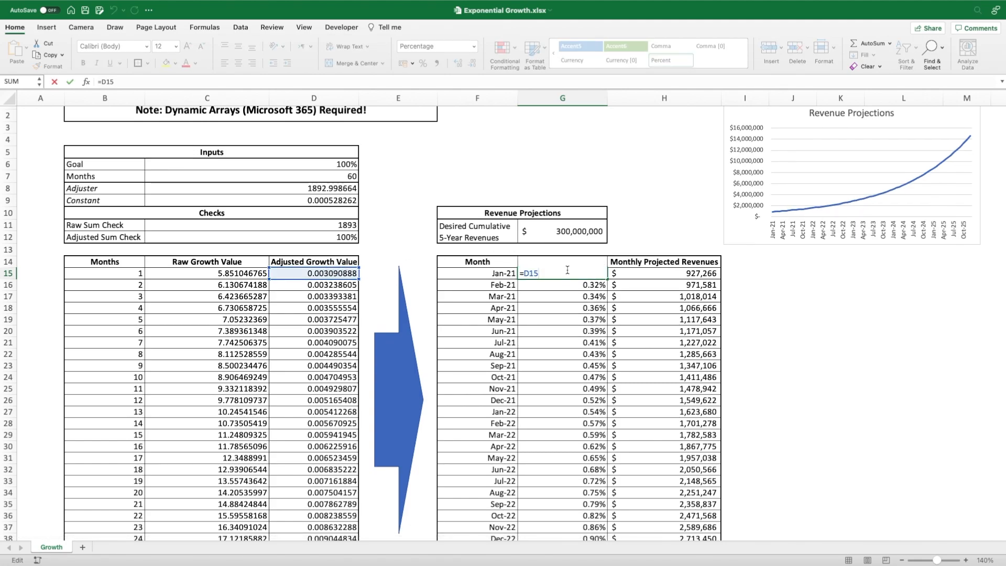
pyautogui.press('Return')
pyautogui.scroll(1, 603, 278)
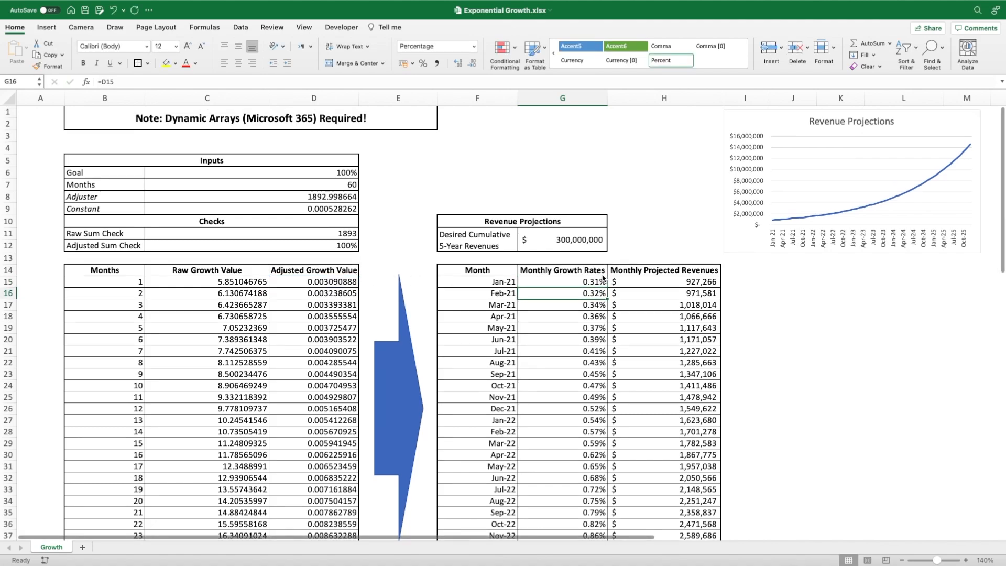
pyautogui.doubleClick(676, 283)
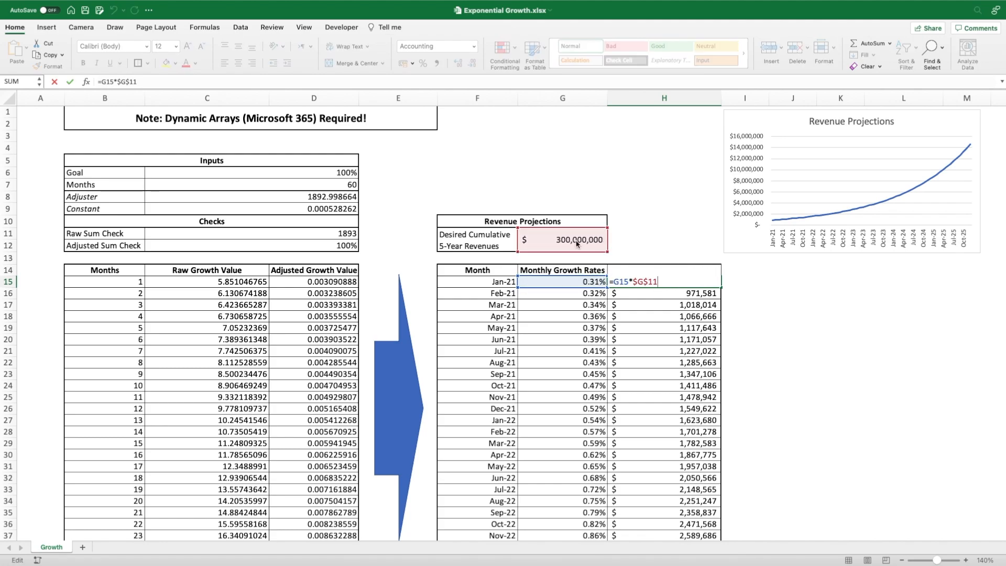
pyautogui.press('Return')
pyautogui.scroll(-2, 696, 348)
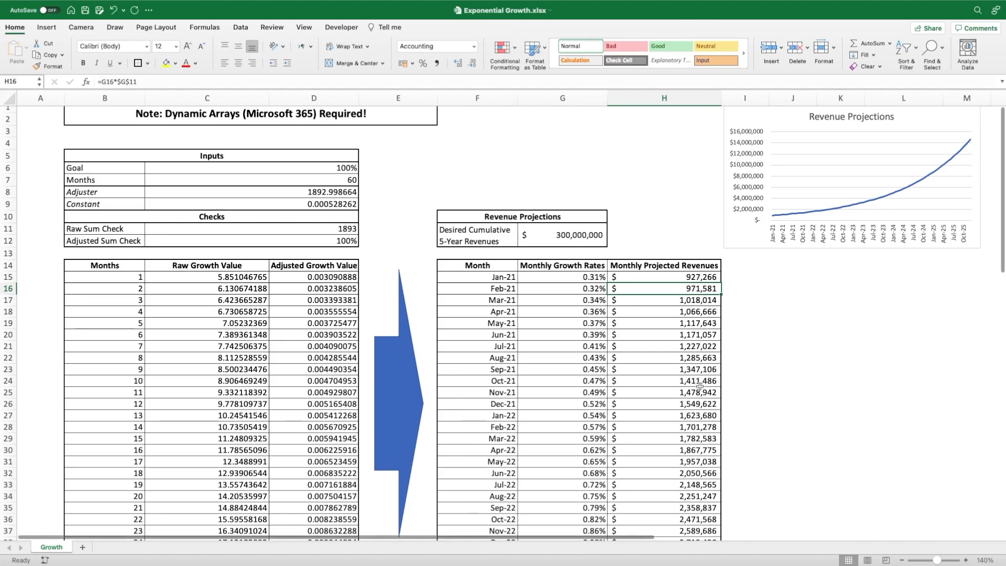
pyautogui.scroll(2, 888, 161)
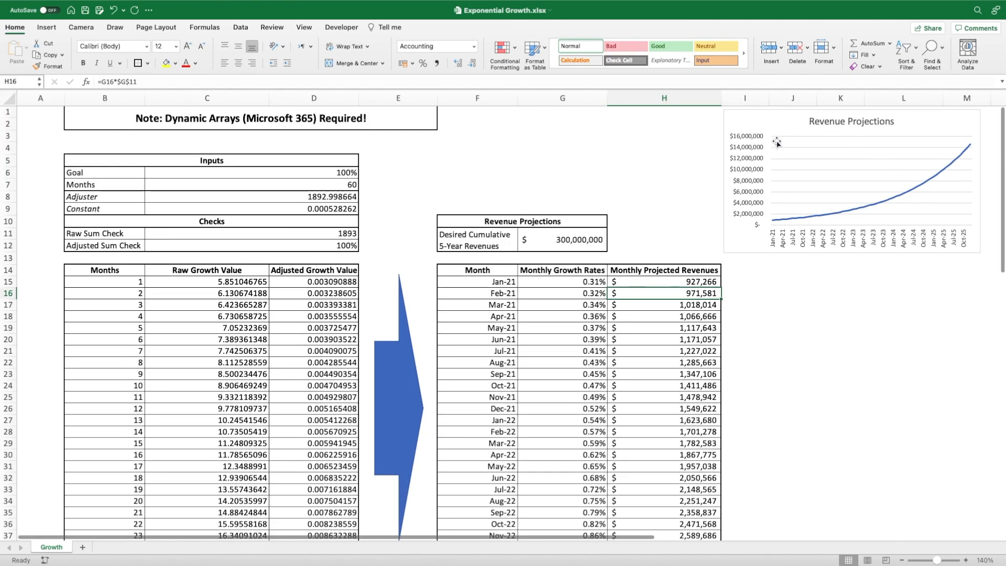